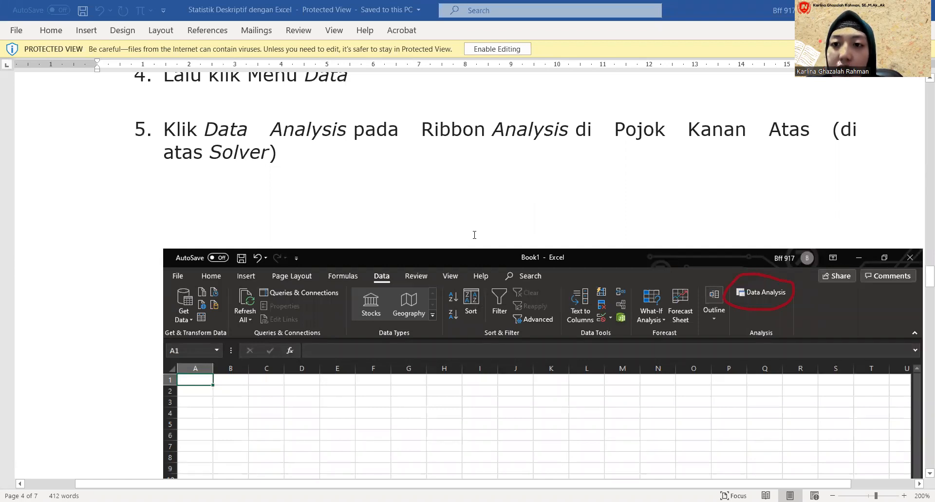
- Read the guide's steps 5 to 7 on opening Data Analysis, choosing Descriptive Statistics and setting the input range
scroll(478, 221, up, 2)
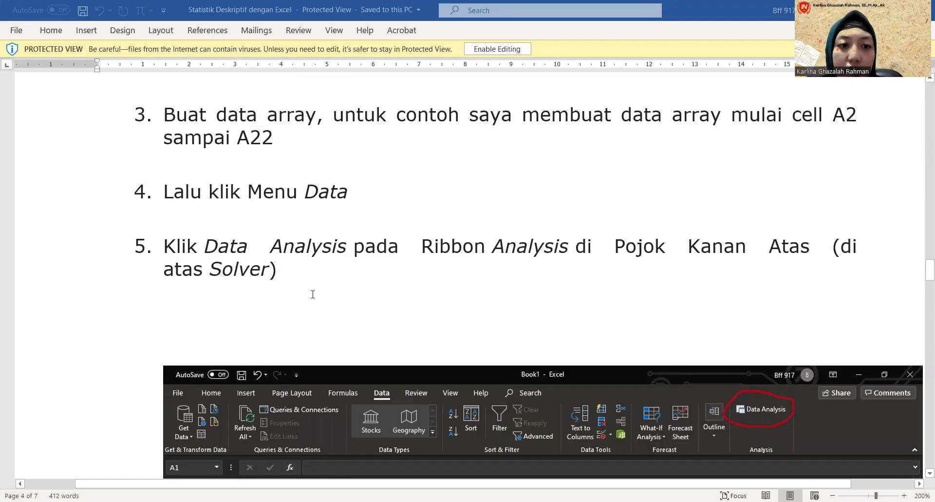
scroll(312, 294, down, 2)
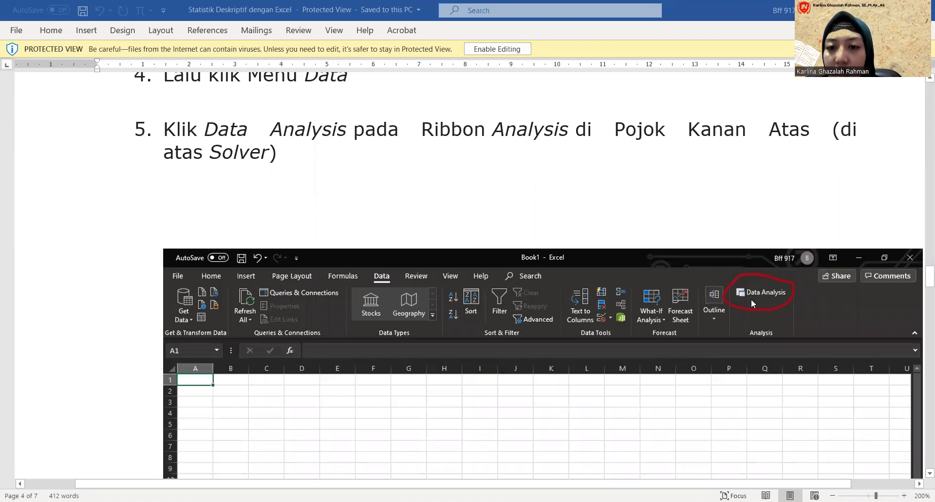
scroll(751, 299, down, 8)
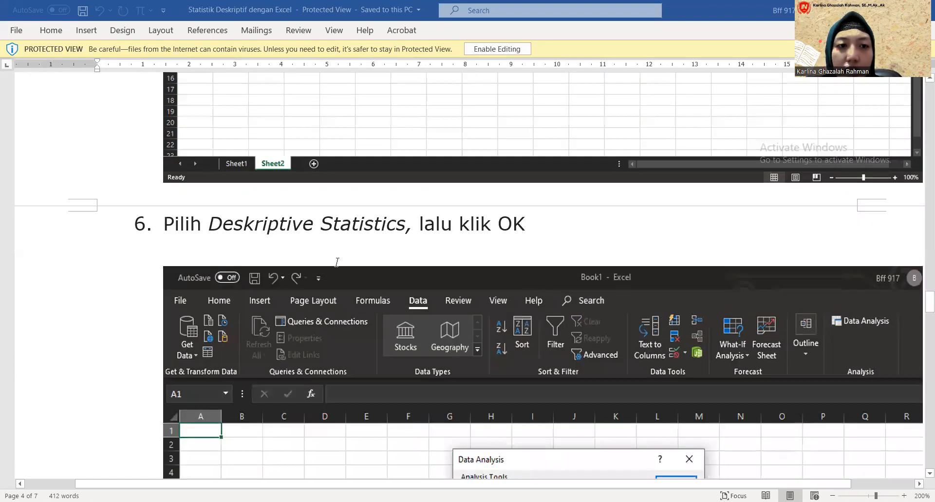
scroll(444, 230, down, 2)
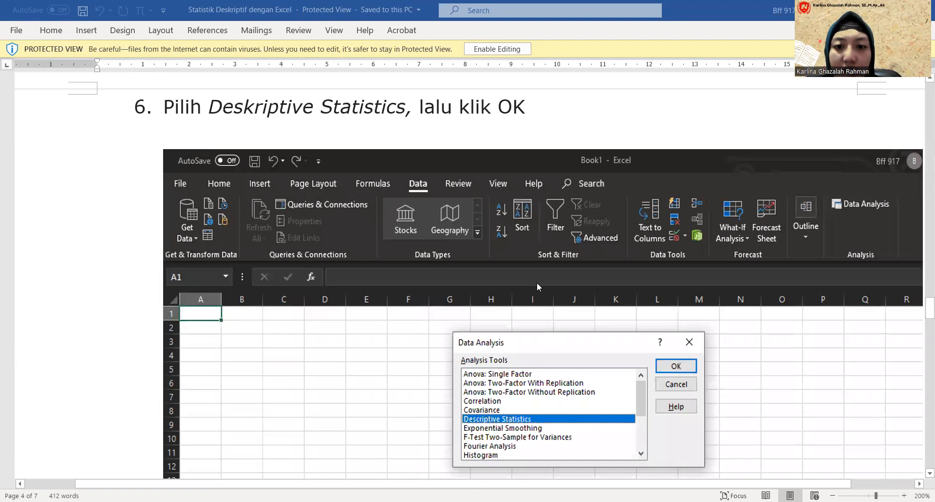
scroll(537, 282, down, 2)
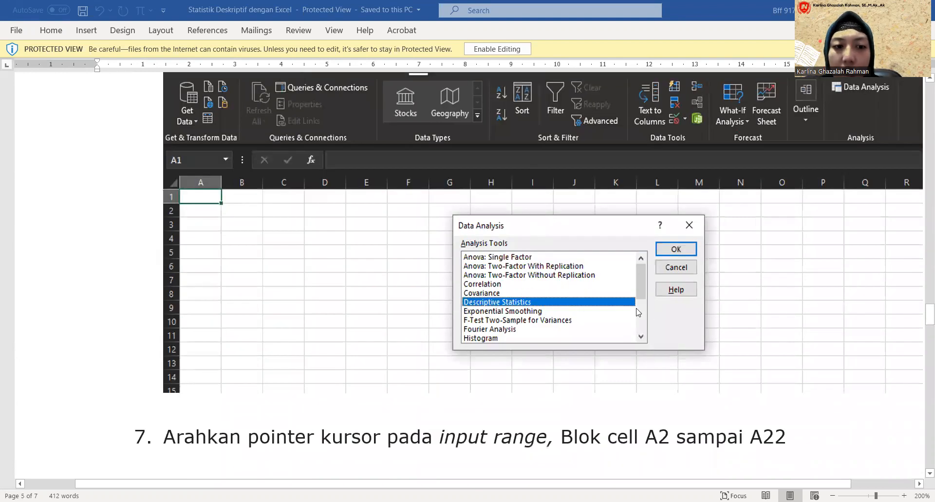
scroll(314, 209, down, 5)
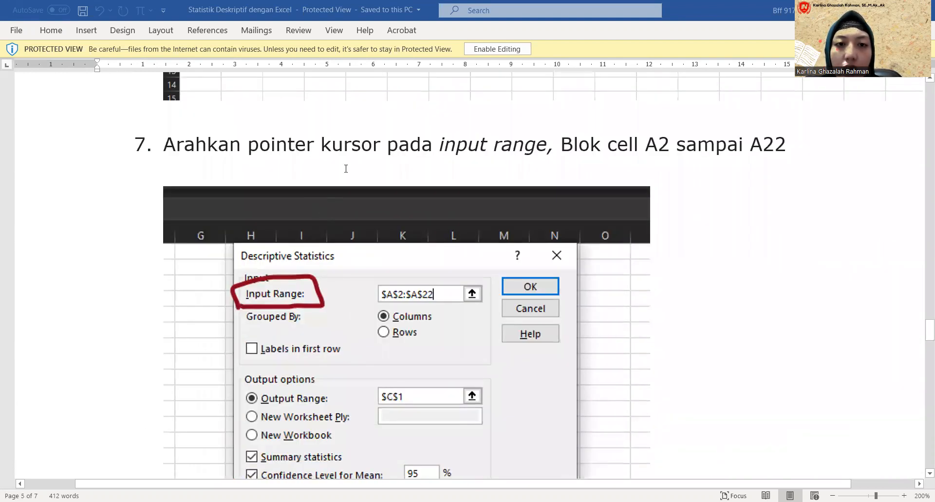
scroll(247, 308, down, 1)
scroll(247, 308, up, 1)
scroll(247, 308, down, 1)
scroll(248, 307, down, 1)
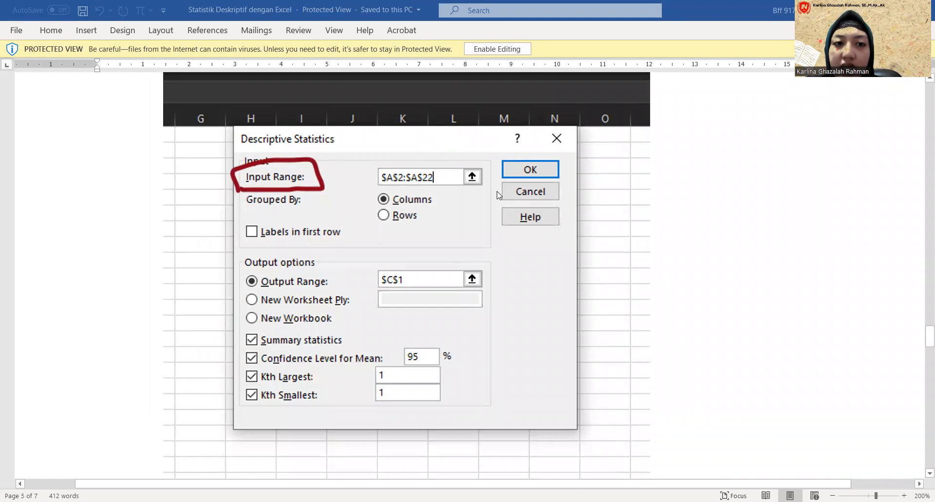
scroll(500, 195, up, 1)
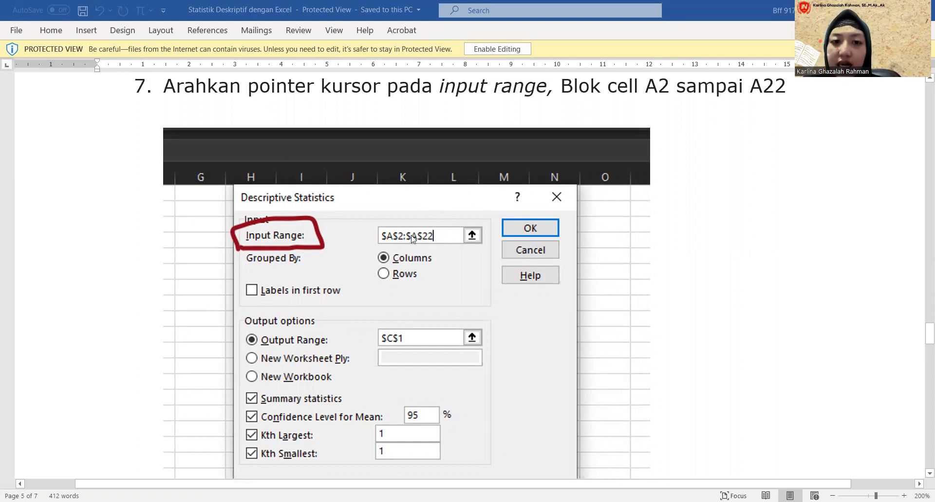
scroll(273, 280, down, 3)
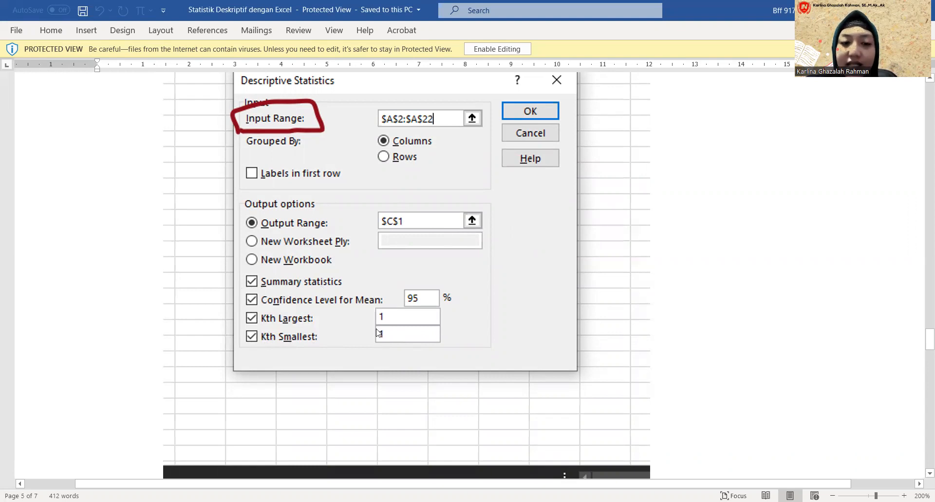
- Read the guide's steps 8 and 9 on the output range, summary statistics, confidence level, Kth Largest and Kth Smallest
scroll(379, 333, down, 5)
scroll(326, 253, down, 3)
scroll(338, 313, down, 4)
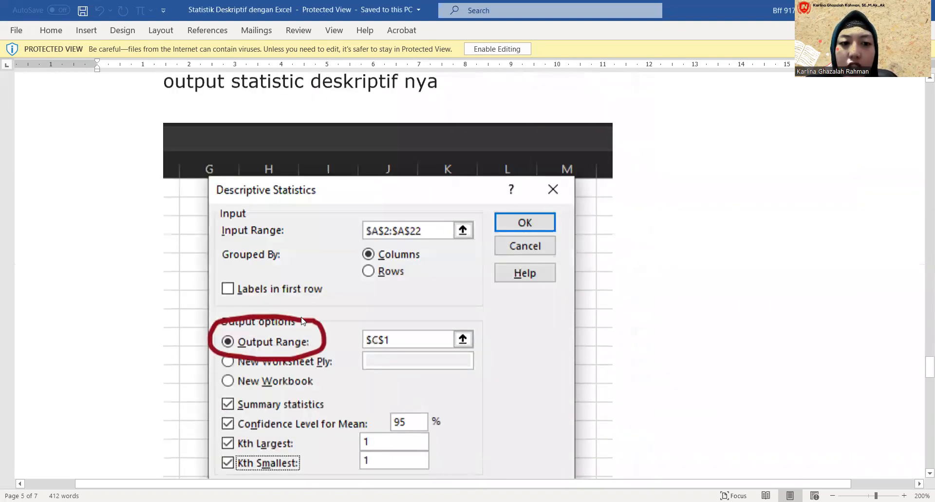
scroll(604, 275, up, 4)
scroll(603, 273, down, 16)
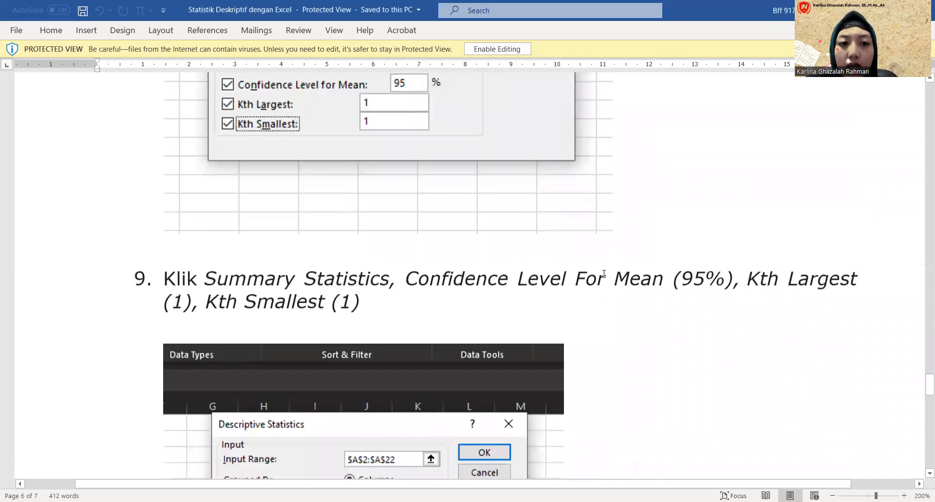
scroll(244, 343, down, 8)
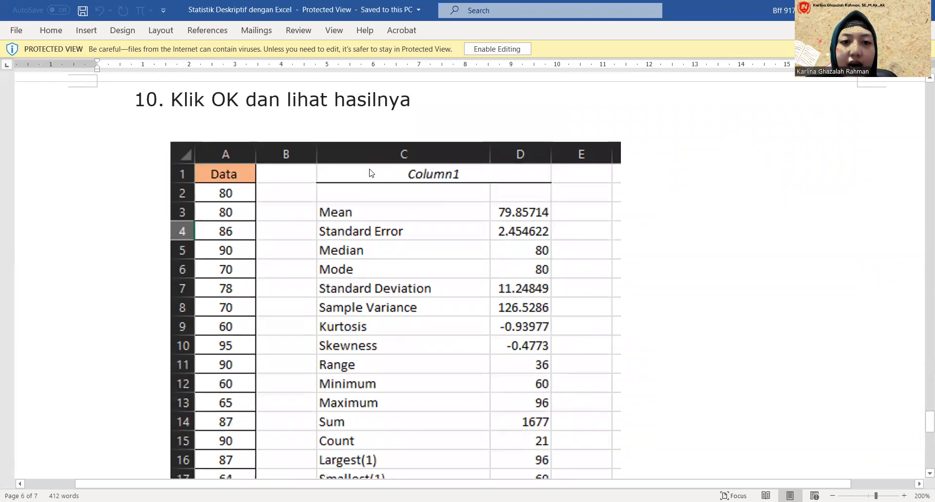
- Examine the guide's sample data column and its descriptive statistics output table in step 10
scroll(371, 173, down, 1)
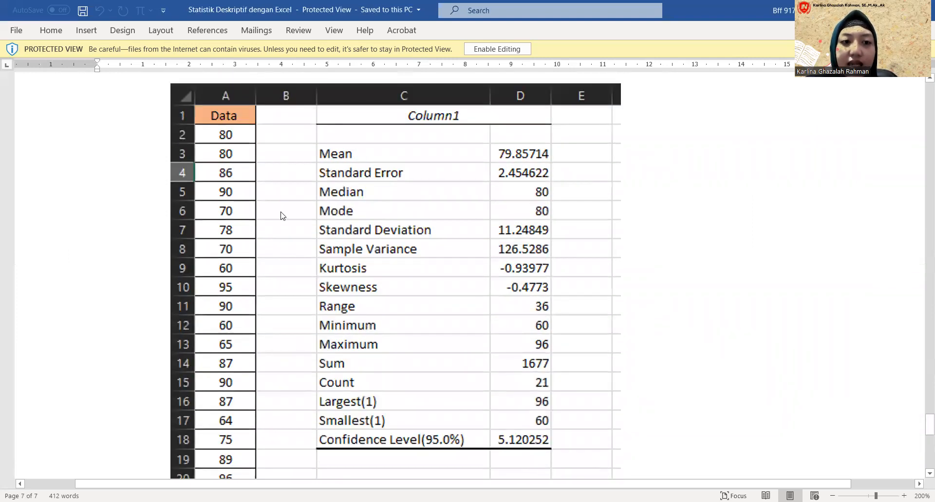
scroll(265, 277, down, 3)
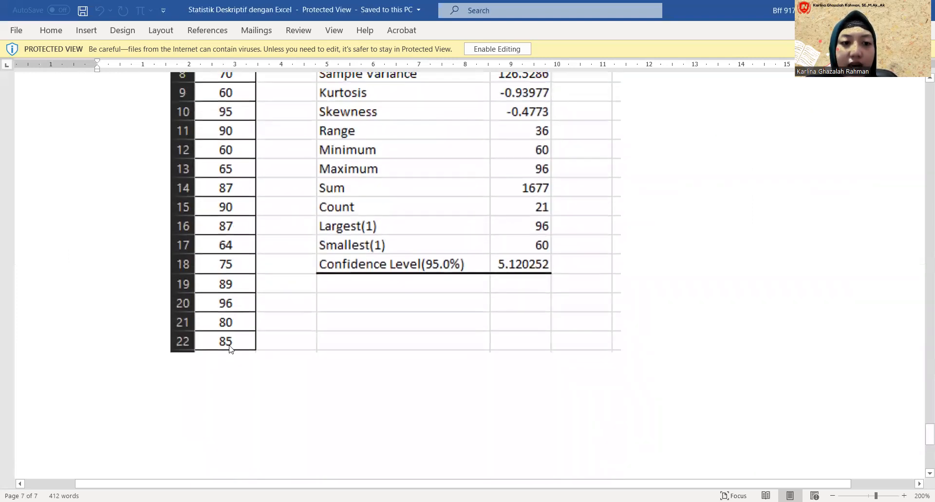
scroll(229, 348, up, 6)
scroll(227, 300, down, 6)
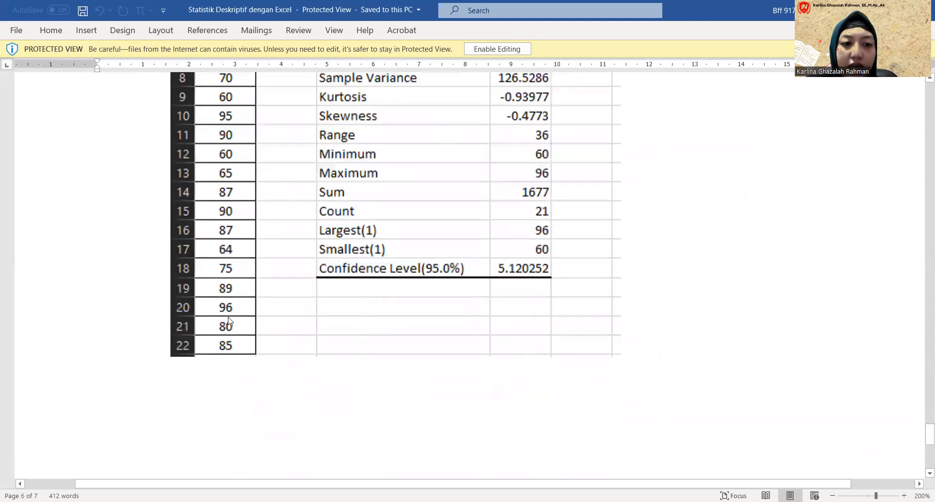
scroll(234, 341, up, 2)
scroll(235, 346, up, 2)
scroll(341, 219, down, 1)
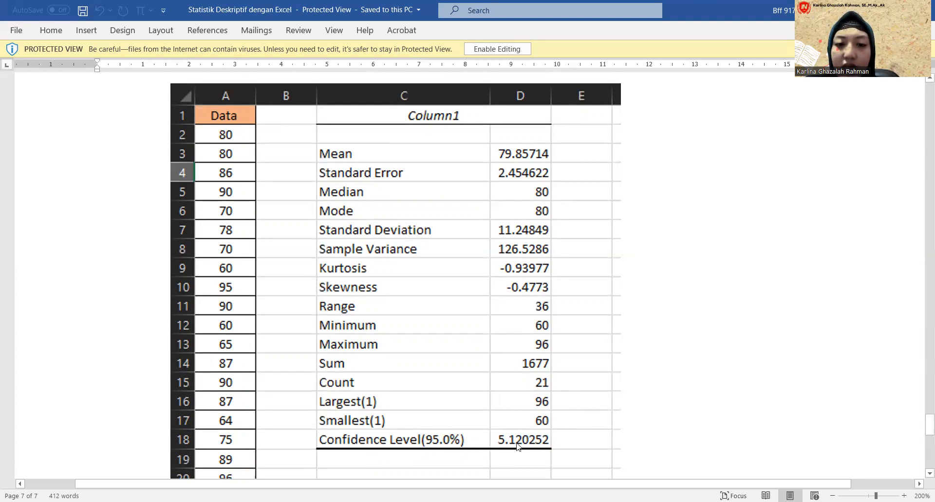
scroll(495, 415, down, 8)
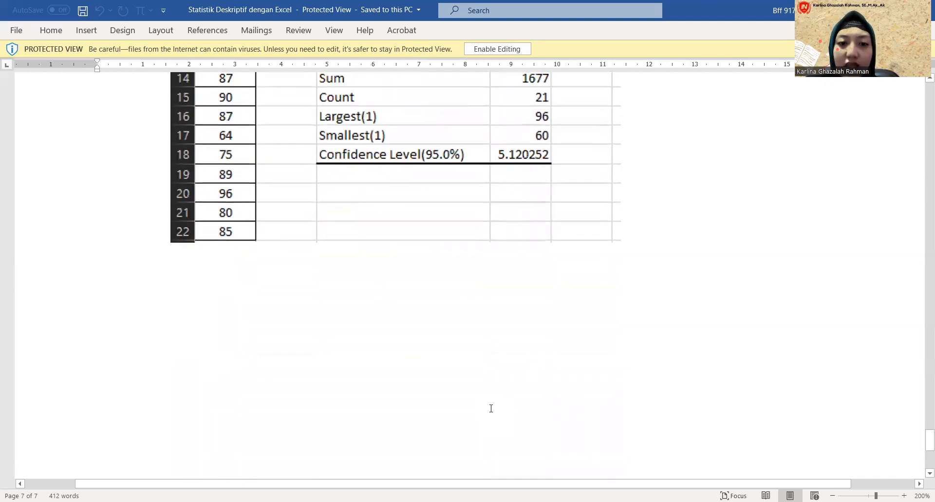
- Go back through the guide's illustrated Descriptive Statistics settings in steps 7 to 9
scroll(490, 406, up, 10)
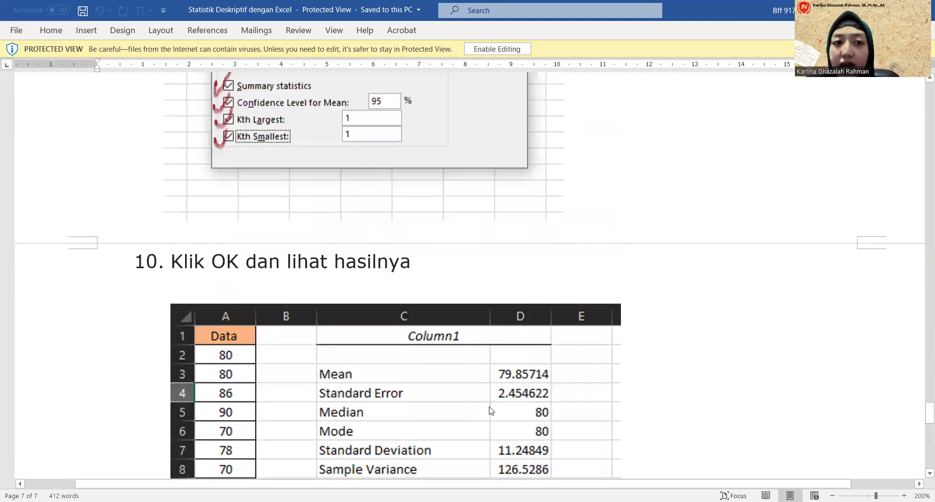
scroll(490, 410, up, 15)
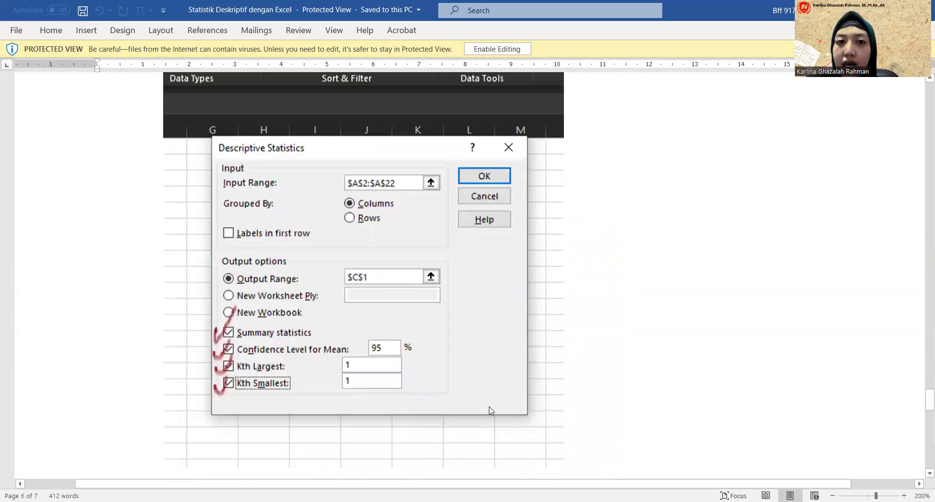
scroll(490, 410, up, 15)
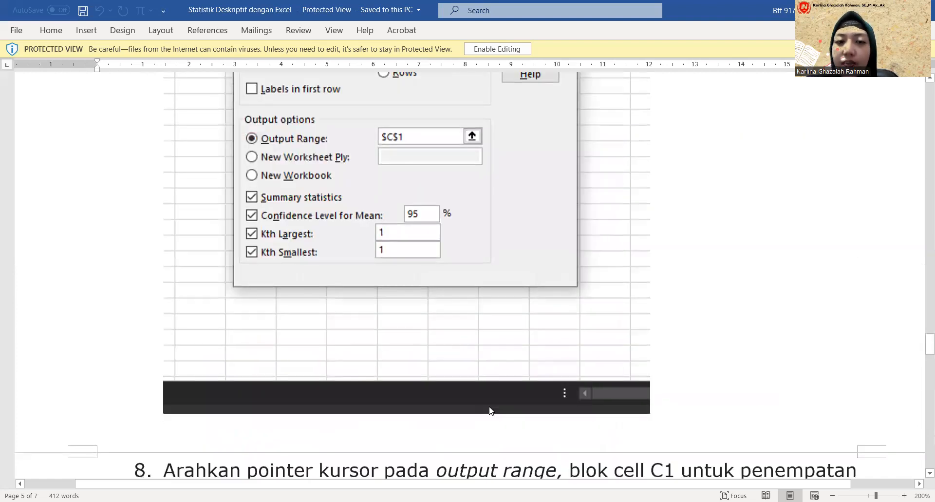
scroll(490, 408, down, 4)
scroll(490, 410, up, 5)
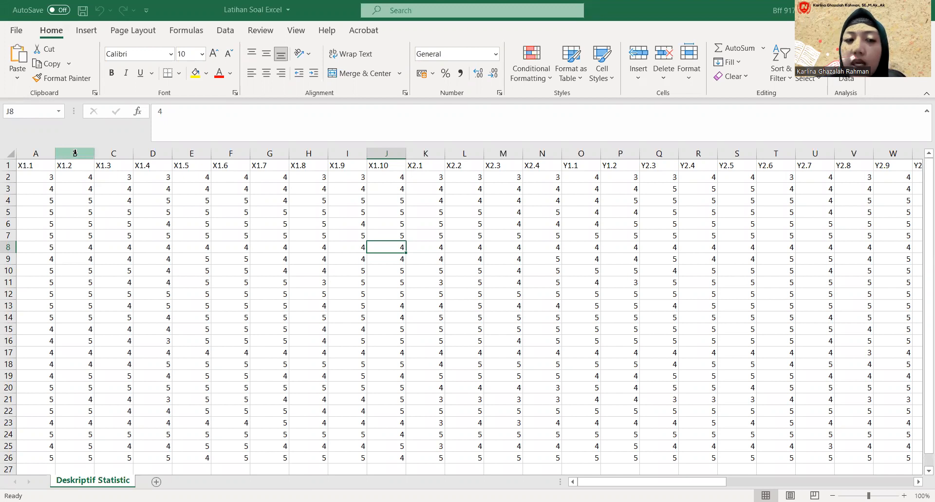
- Look over the X and Y questionnaire data on the Deskriptif Statistic sheet of the Latihan Soal Excel workbook
scroll(102, 202, down, 4)
scroll(103, 203, up, 4)
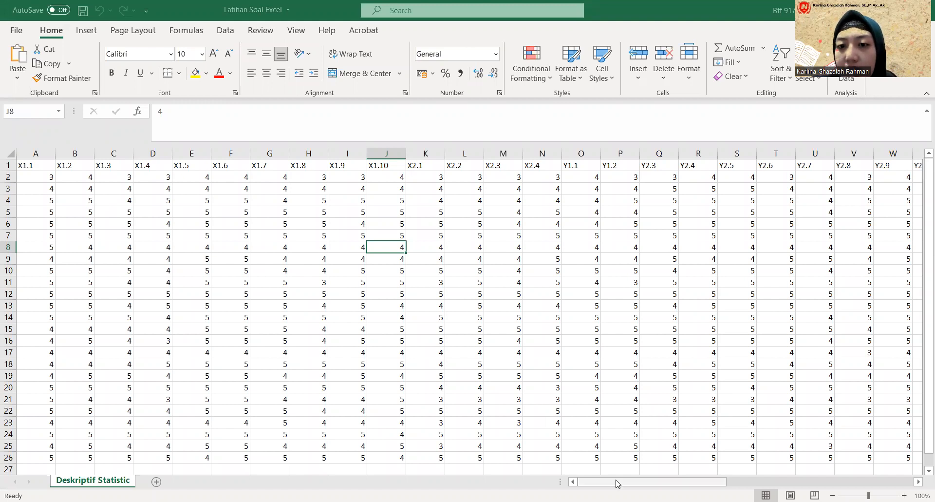
mouse_move(618, 483)
mouse_down()
mouse_move(655, 484)
mouse_move(612, 485)
mouse_up()
drag(546, 455, 516, 439)
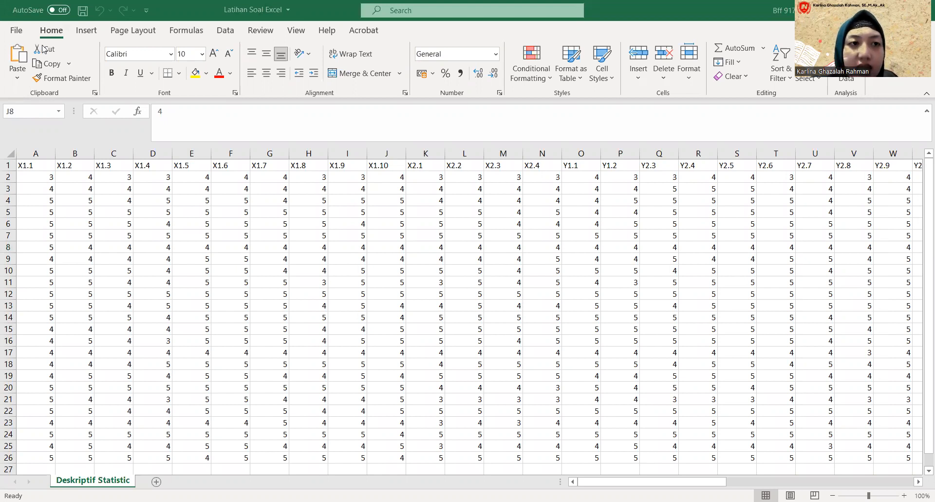
- Open the Excel add-ins manager from the program options and accept it with Analysis ToolPak and Analysis ToolPak - VBA enabled
click(16, 32)
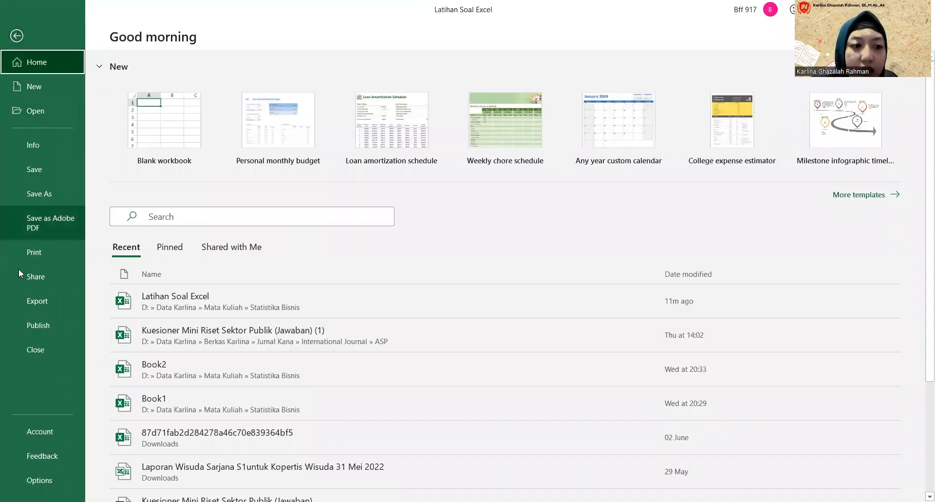
click(39, 481)
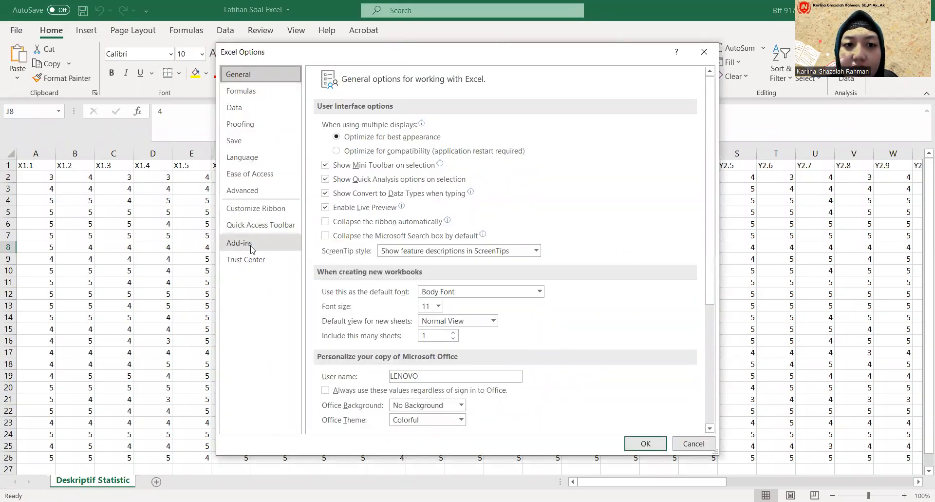
click(257, 245)
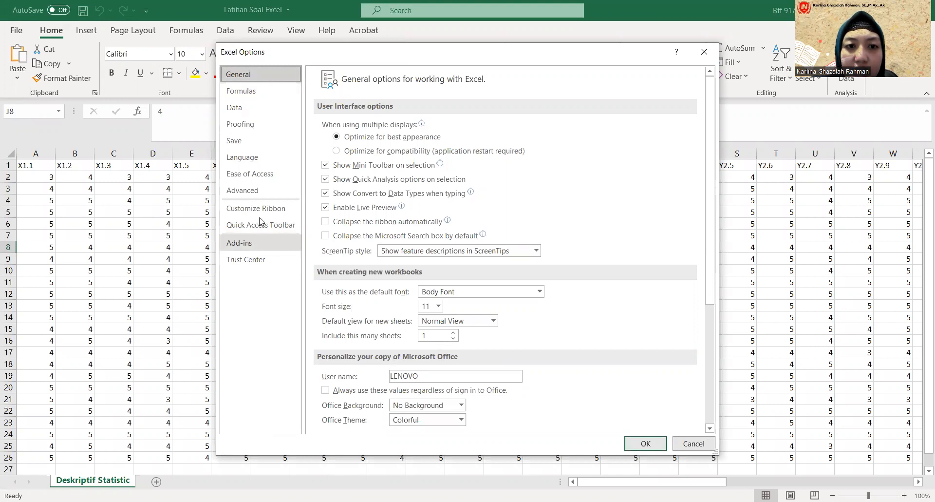
scroll(379, 234, up, 2)
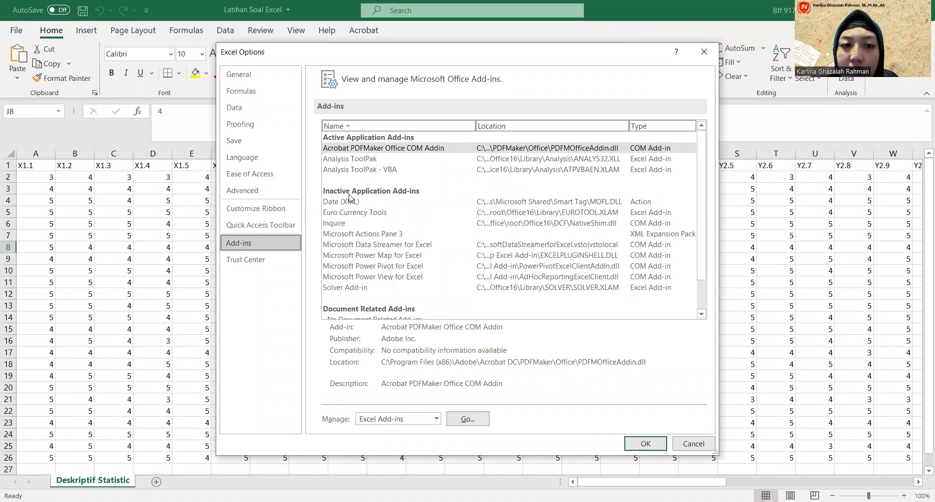
click(347, 161)
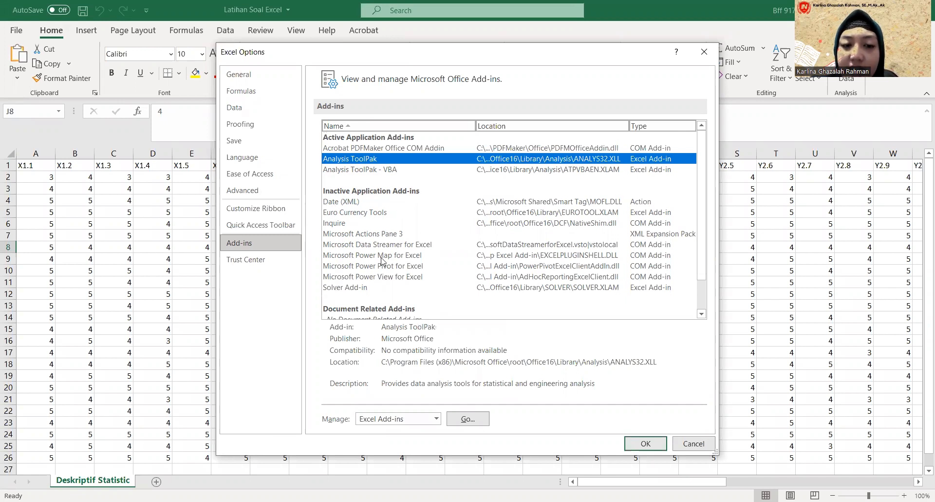
scroll(383, 261, down, 2)
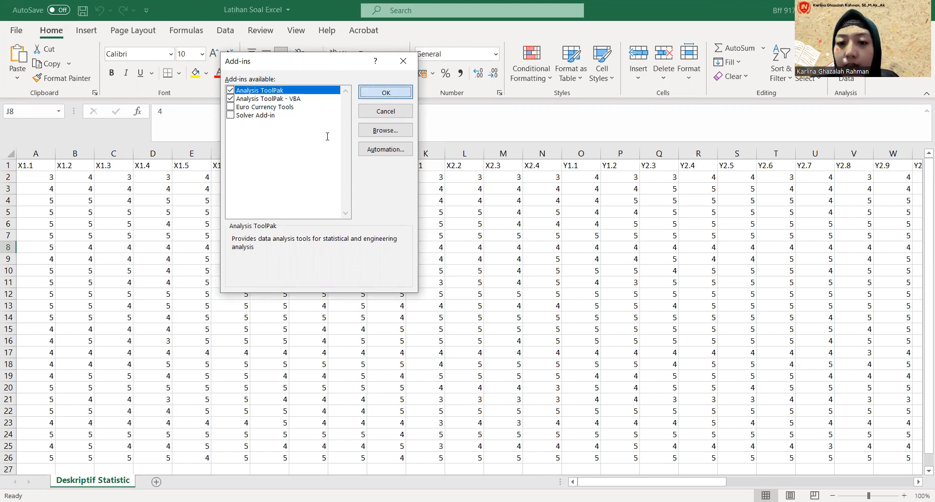
key(Return)
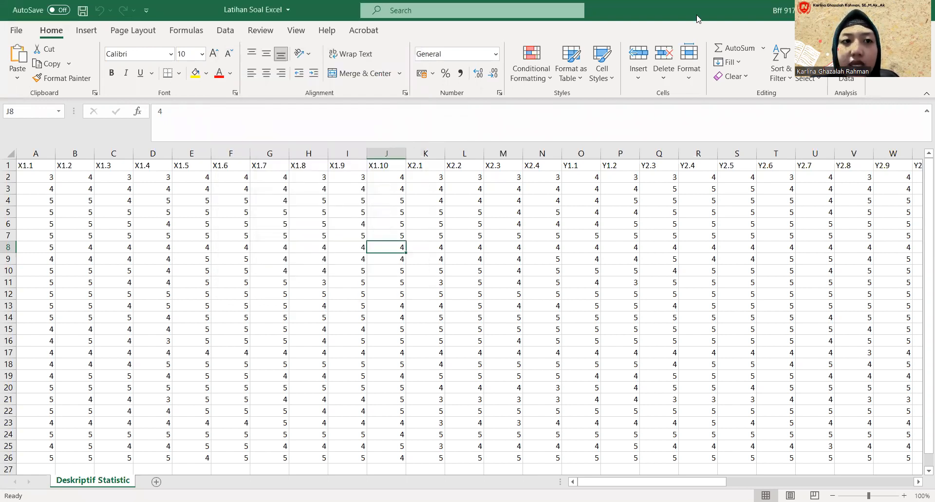
- Start the Descriptive Statistics tool from the Data Analysis tools
click(226, 30)
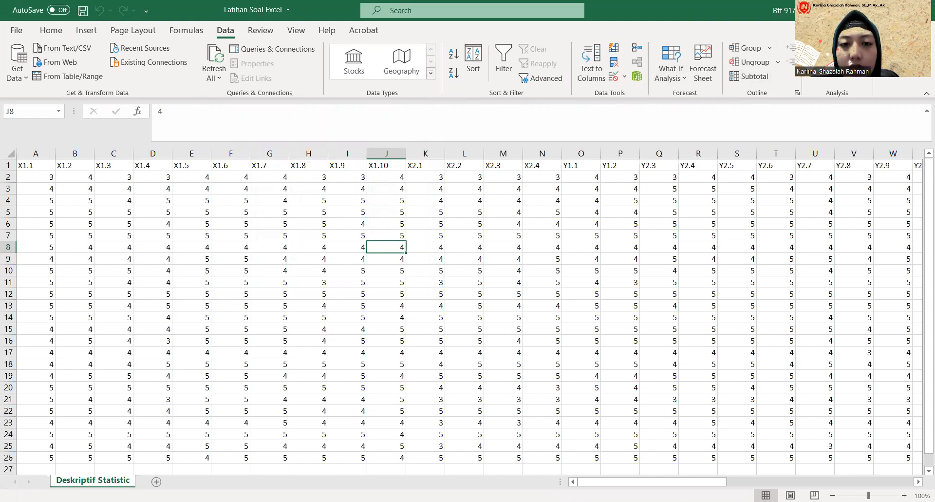
click(828, 51)
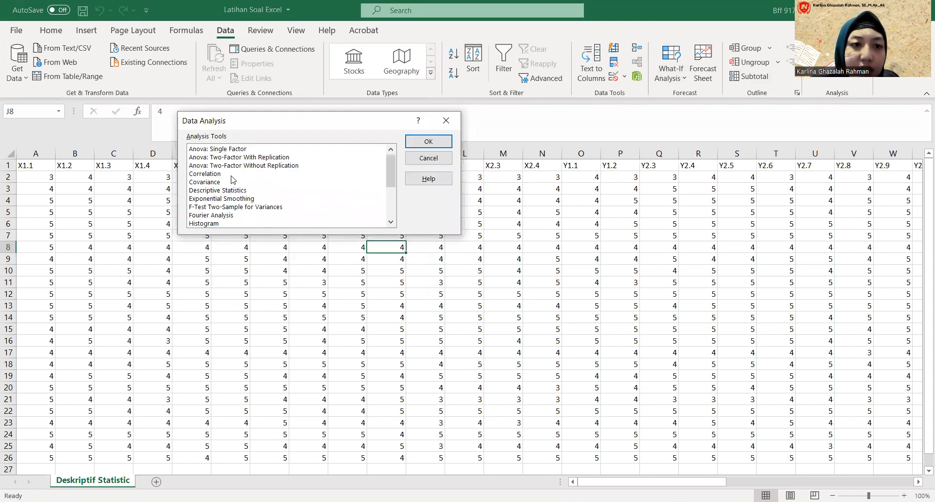
click(239, 191)
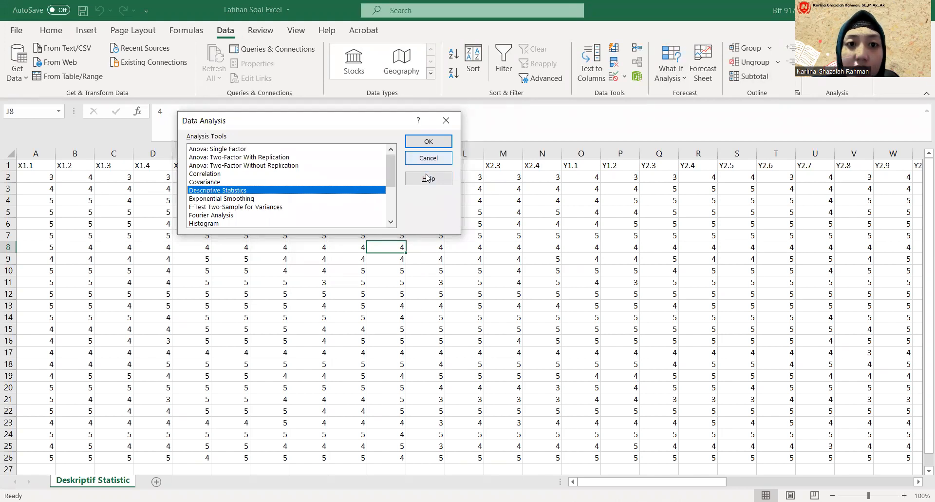
click(429, 142)
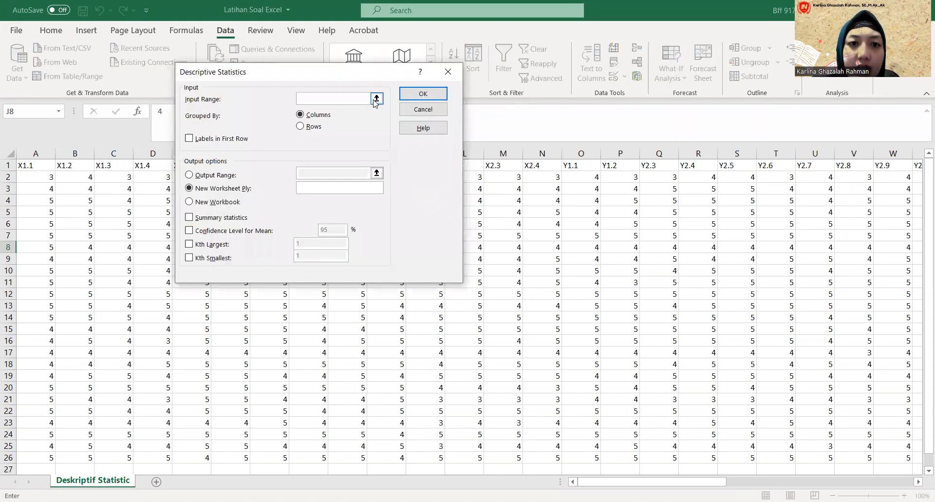
- Set the Descriptive Statistics input range to A2:N26, covering the X1 and X2 responses
click(377, 99)
click(42, 179)
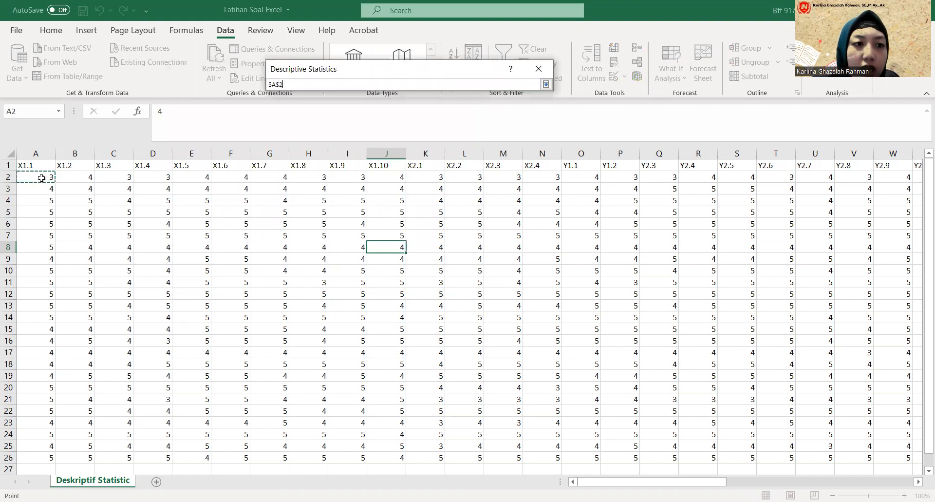
key(shift+Right)
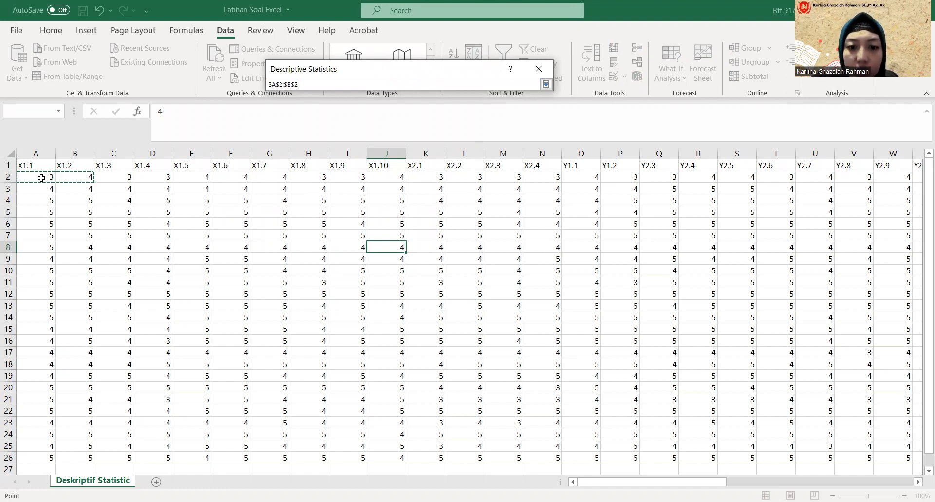
drag(42, 179, 545, 433)
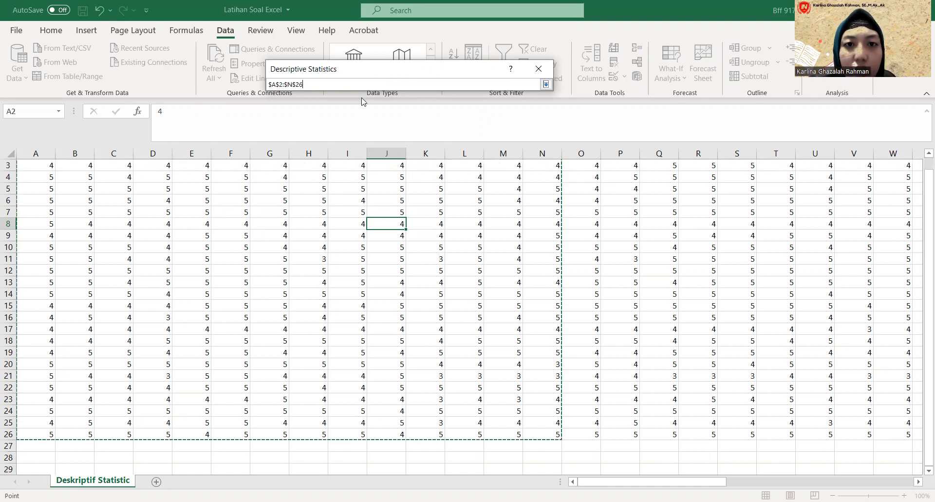
key(Return)
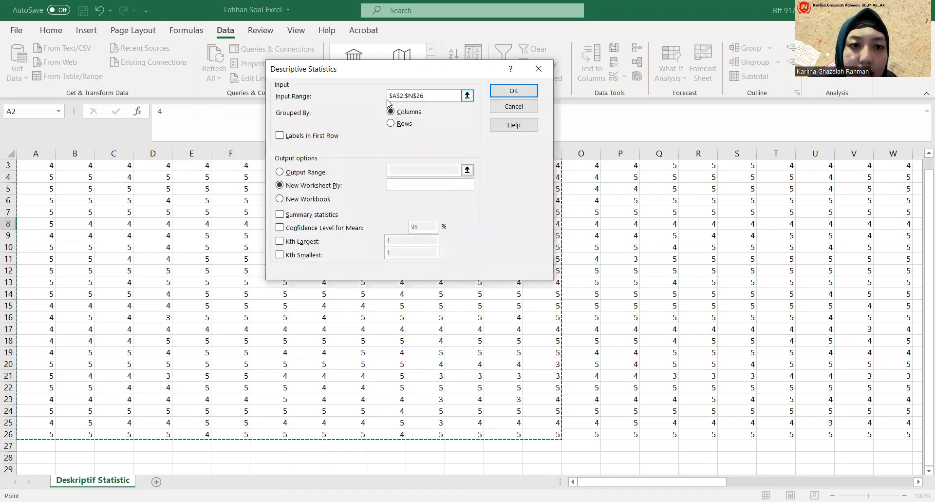
- Direct the Descriptive Statistics output to the current sheet, starting at cell A28
click(316, 174)
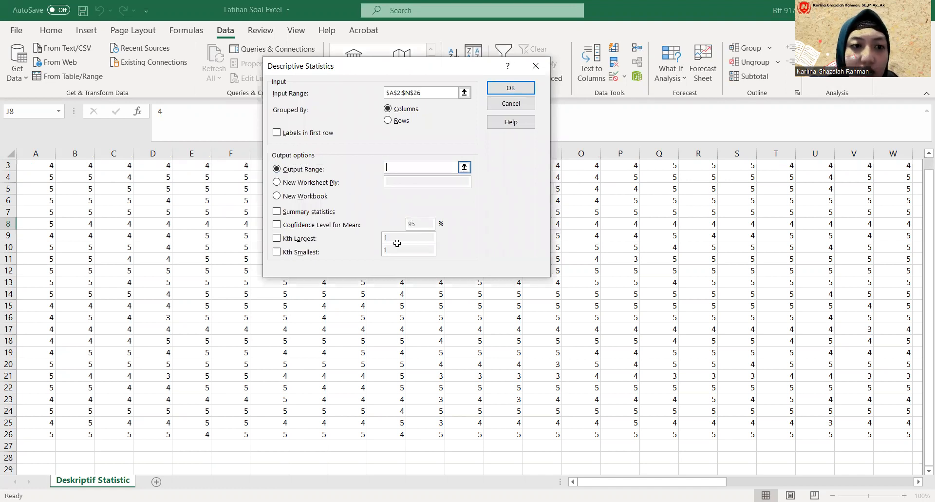
click(464, 167)
scroll(28, 292, down, 5)
click(37, 281)
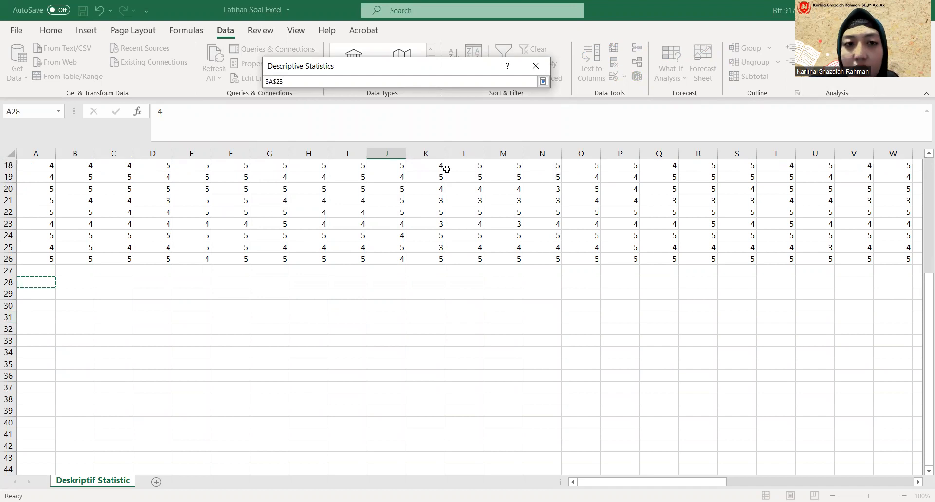
key(Return)
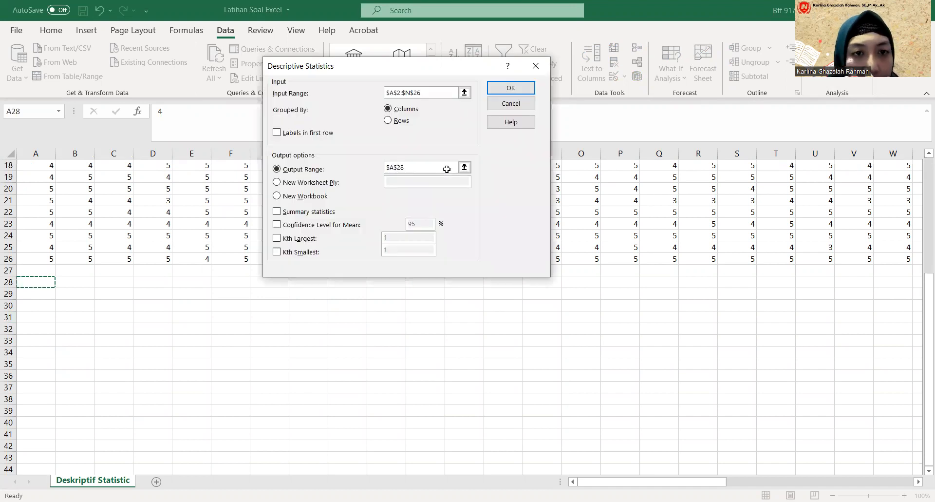
- Enable Summary statistics, Confidence Level for Mean, Kth Largest and Kth Smallest, and run the analysis
click(286, 214)
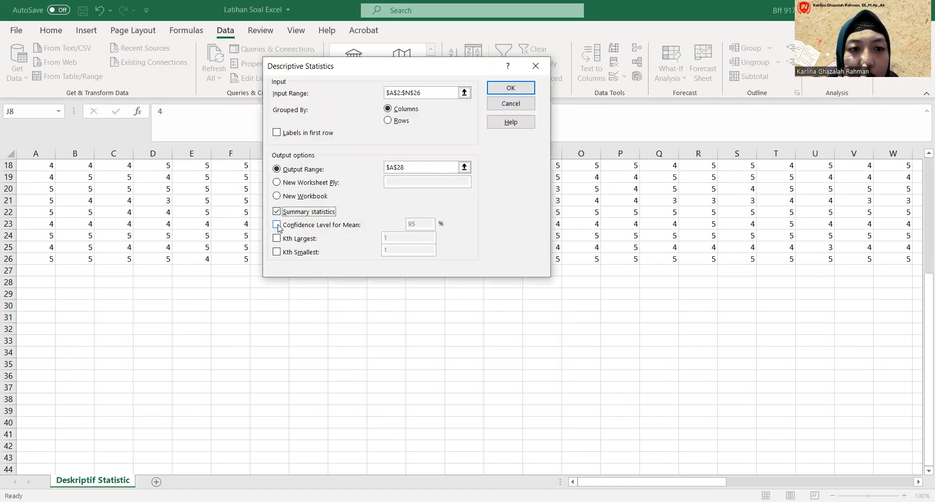
click(277, 224)
click(277, 238)
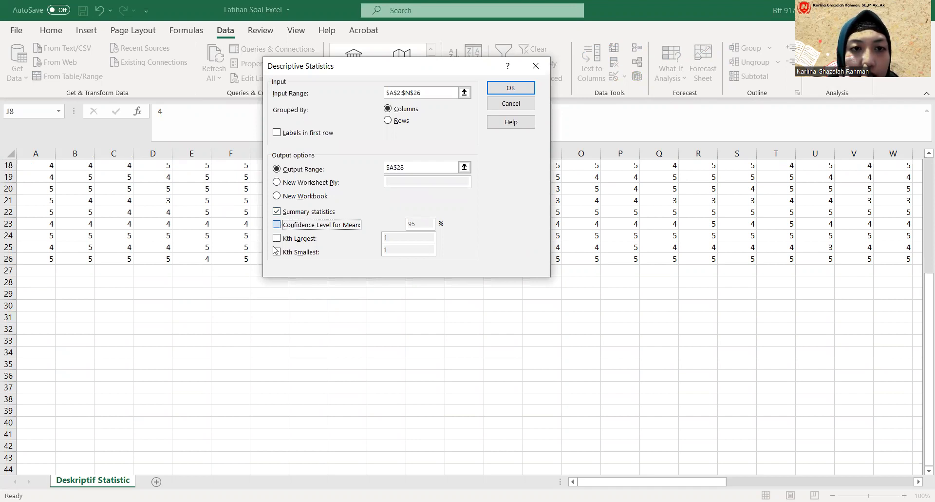
click(272, 246)
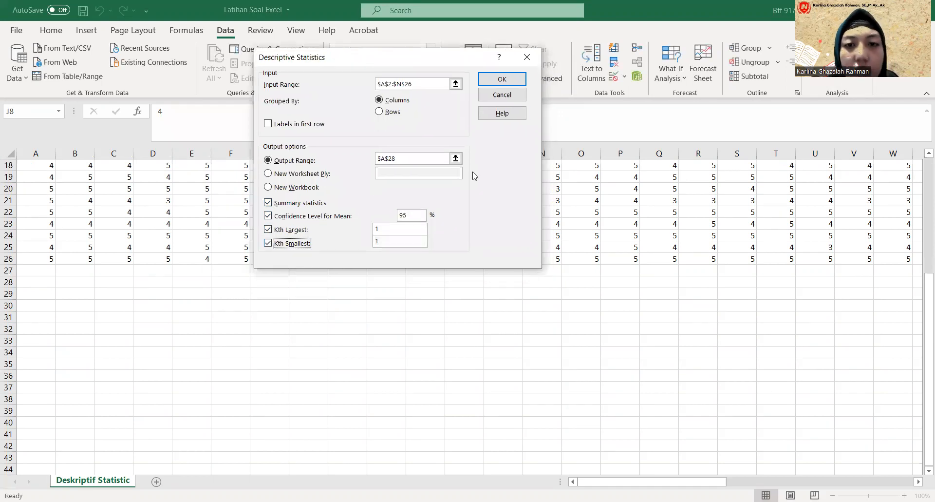
click(509, 83)
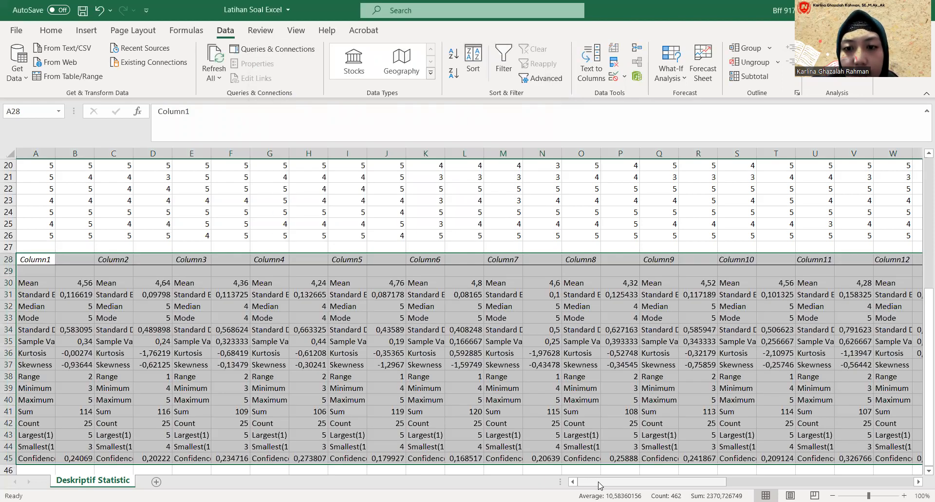
- Examine the per-column descriptive statistics below the data and compare them with the questionnaire items above
mouse_move(601, 485)
mouse_down()
mouse_move(638, 484)
mouse_move(600, 483)
mouse_up()
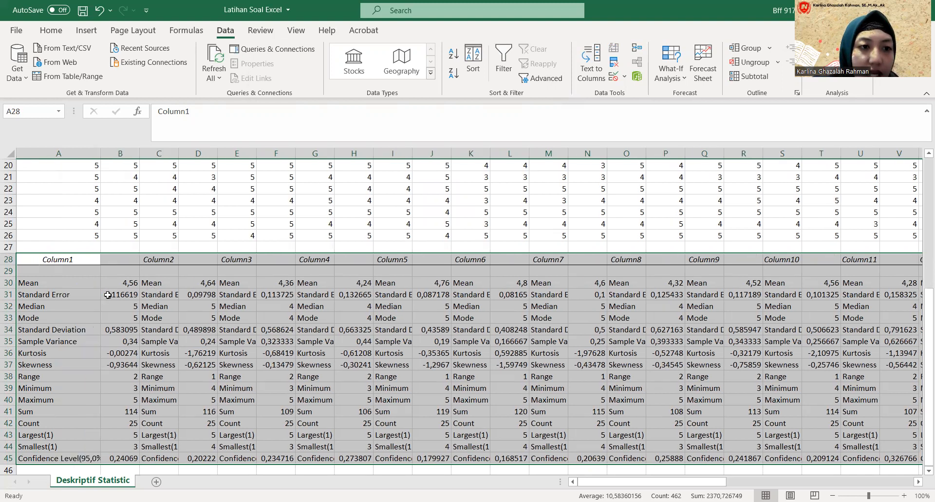
scroll(108, 294, up, 6)
scroll(99, 245, down, 5)
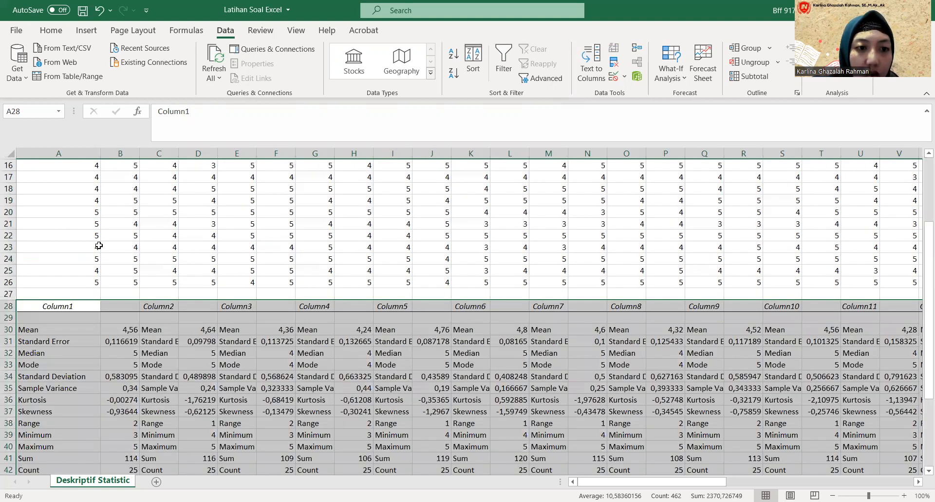
scroll(102, 273, down, 3)
scroll(146, 273, up, 1)
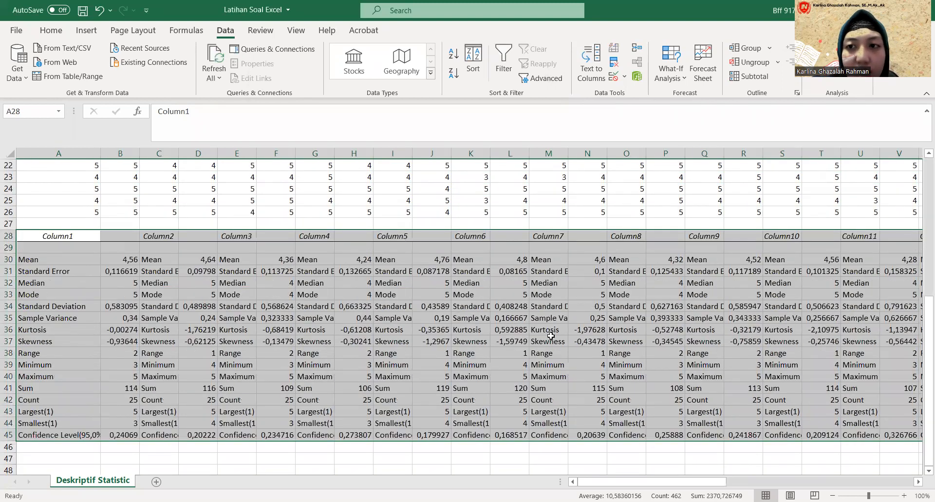
scroll(767, 375, down, 1)
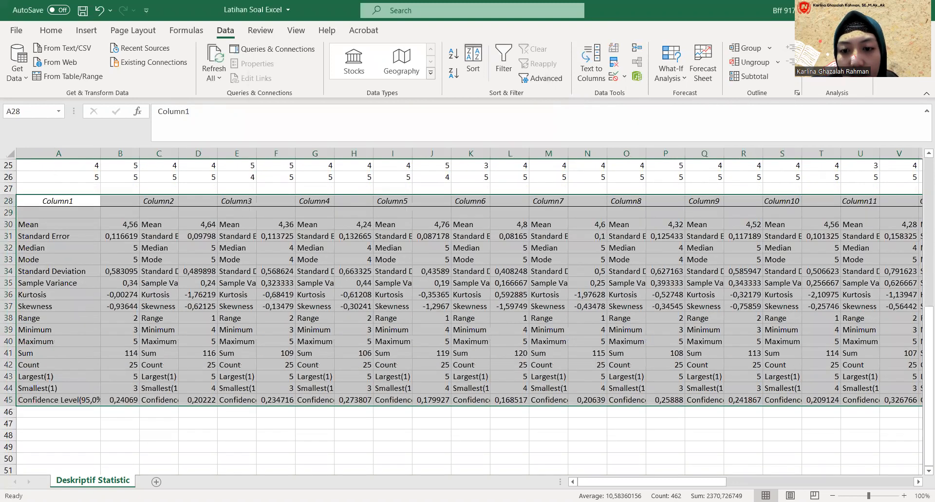
drag(680, 479, 609, 484)
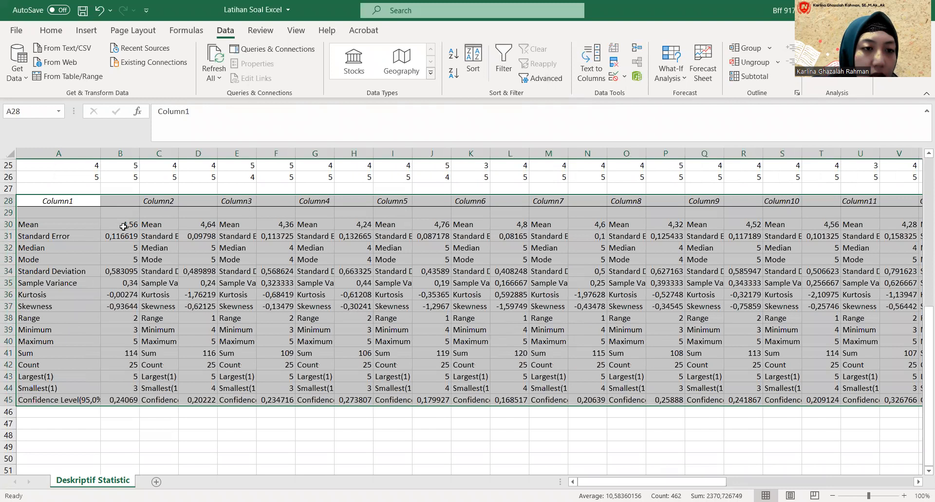
scroll(109, 225, up, 8)
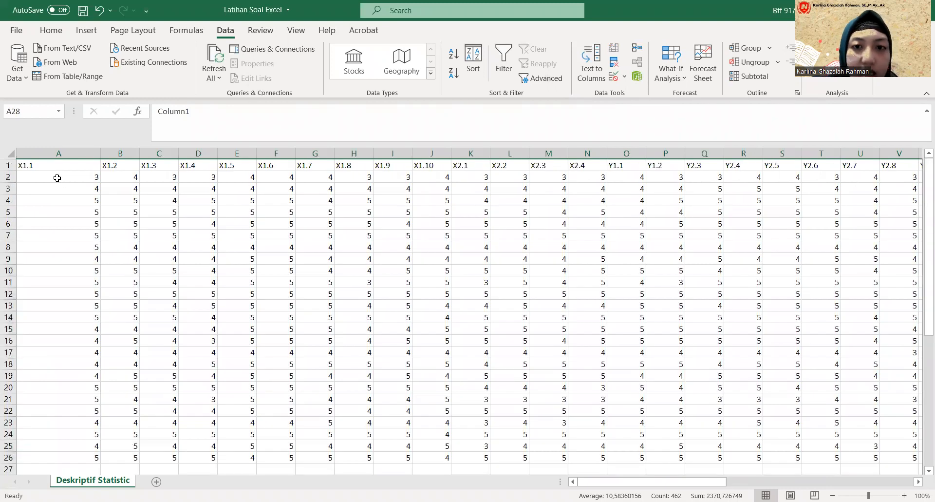
scroll(75, 275, down, 7)
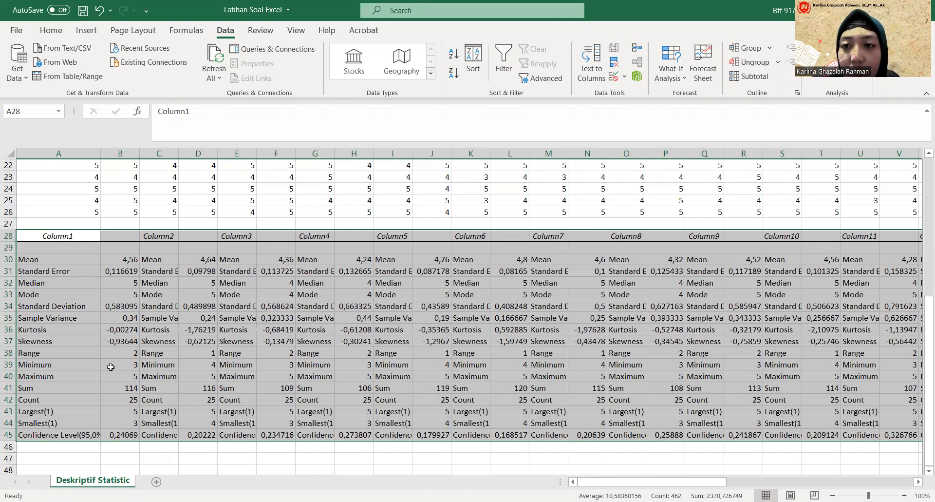
- Undo the column width and output formatting changes, and delete the Descriptive Statistics results in rows 28 to 45
click(100, 11)
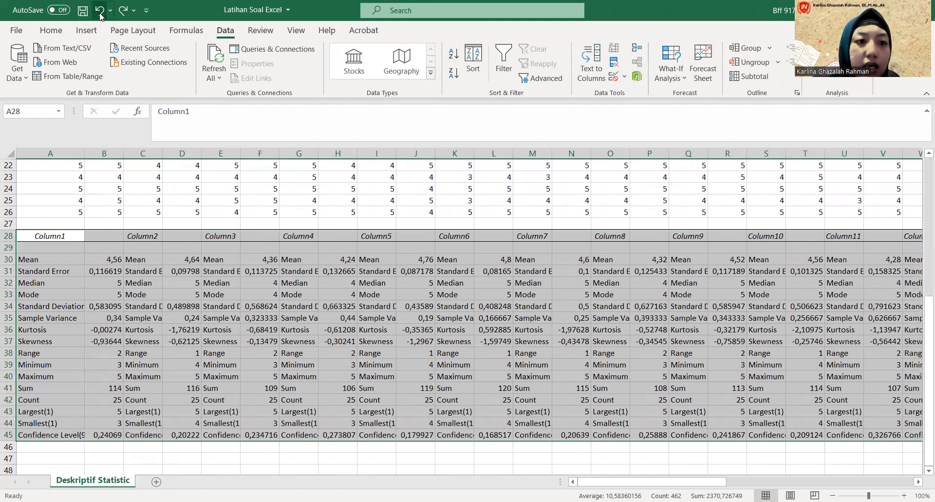
click(99, 10)
click(99, 11)
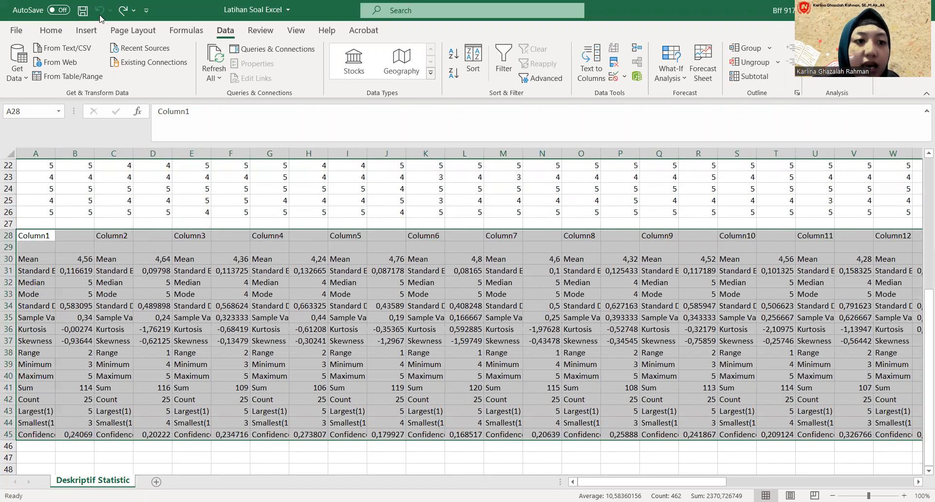
key(Delete)
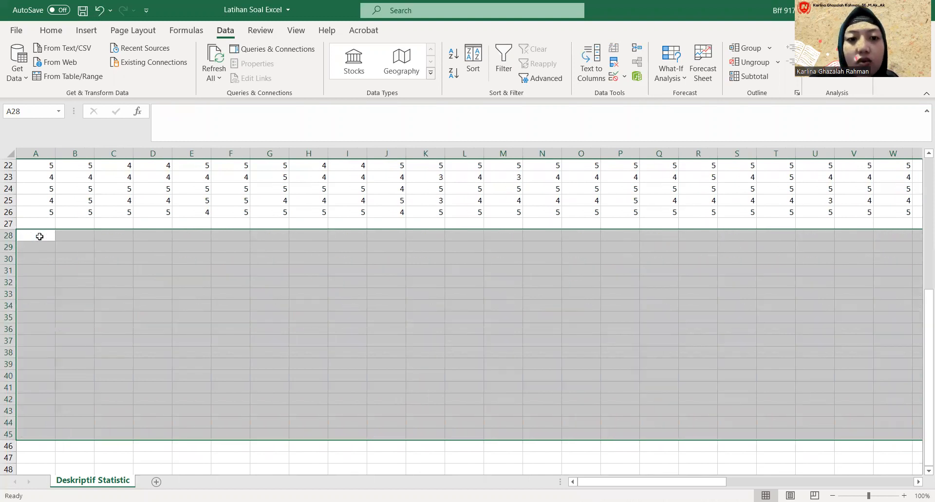
click(198, 328)
- Insert a new column before X2.1 and enter the header X1 in cell K1
scroll(559, 408, up, 7)
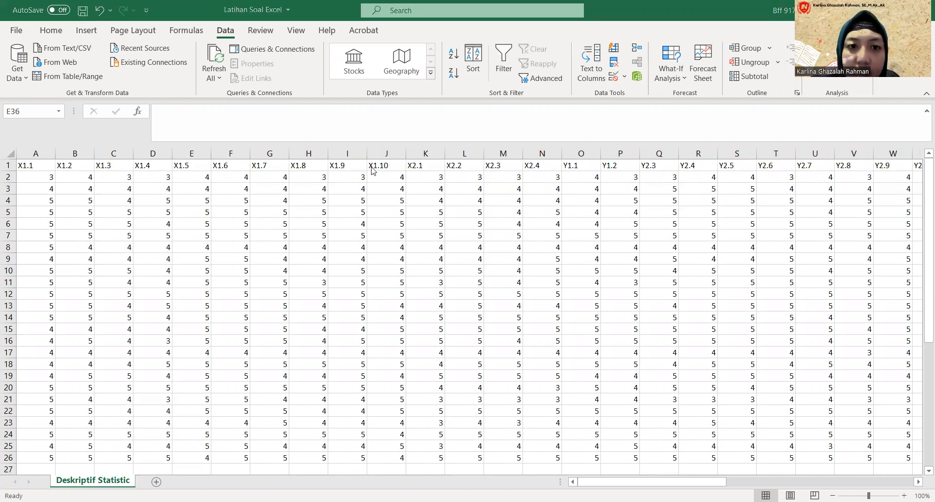
click(424, 151)
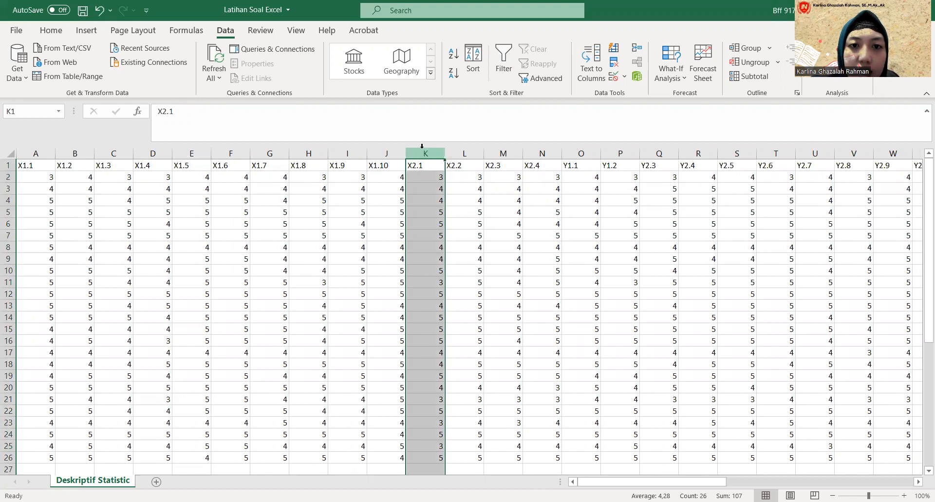
right_click(422, 147)
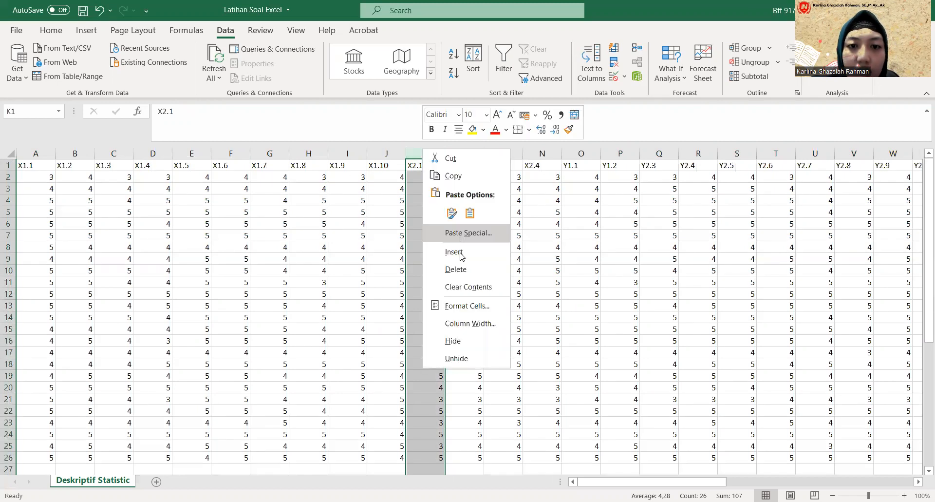
click(461, 256)
click(427, 167)
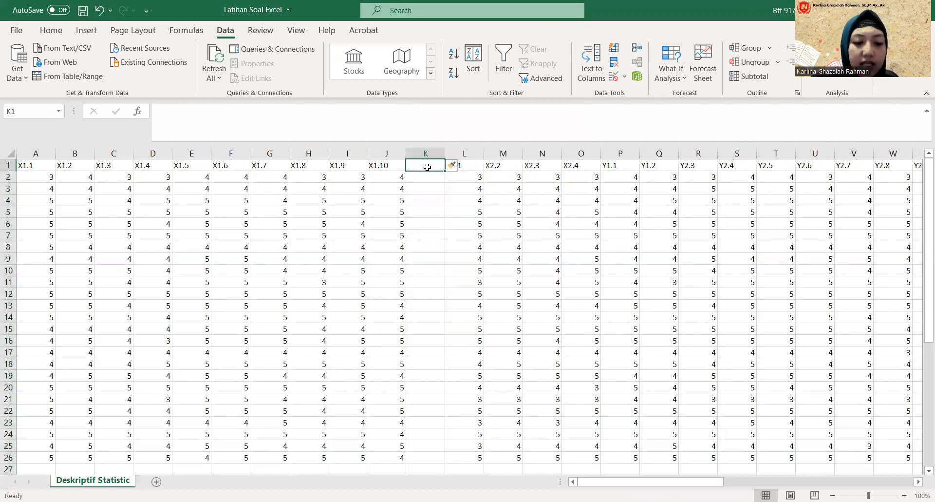
text(X1)
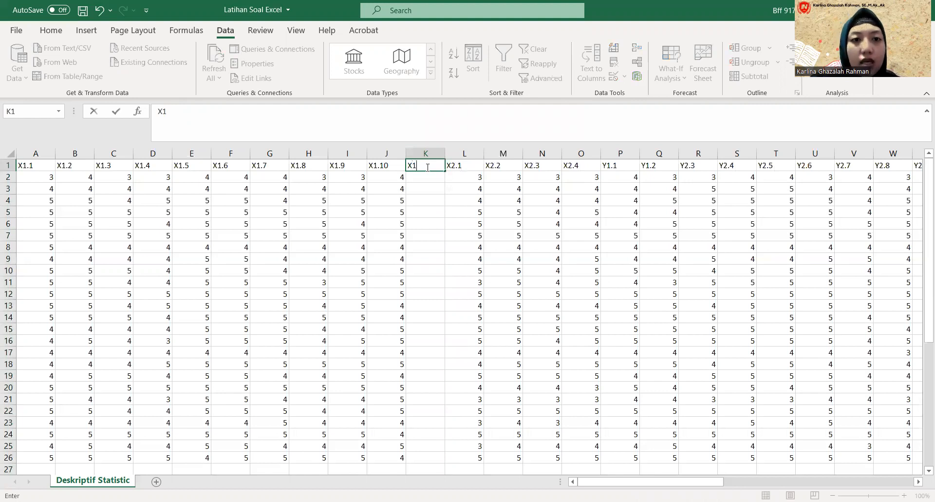
key(Return)
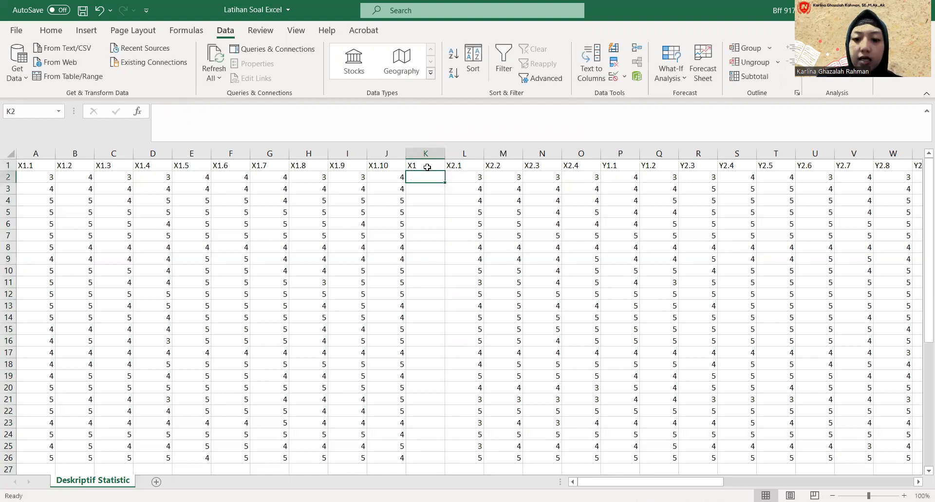
- Total the X1 items with =SUM(A2:J2) in K2 and fill the formula down to K26
text(=s)
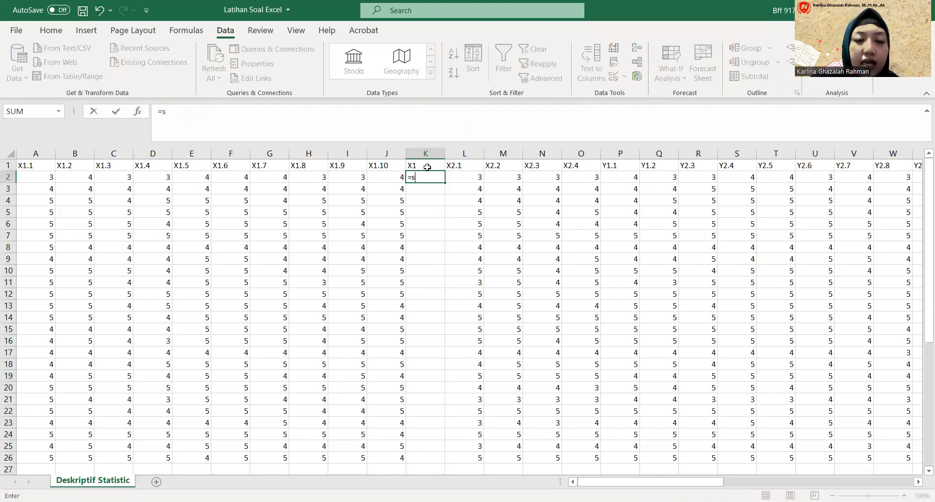
text(um()
click(39, 178)
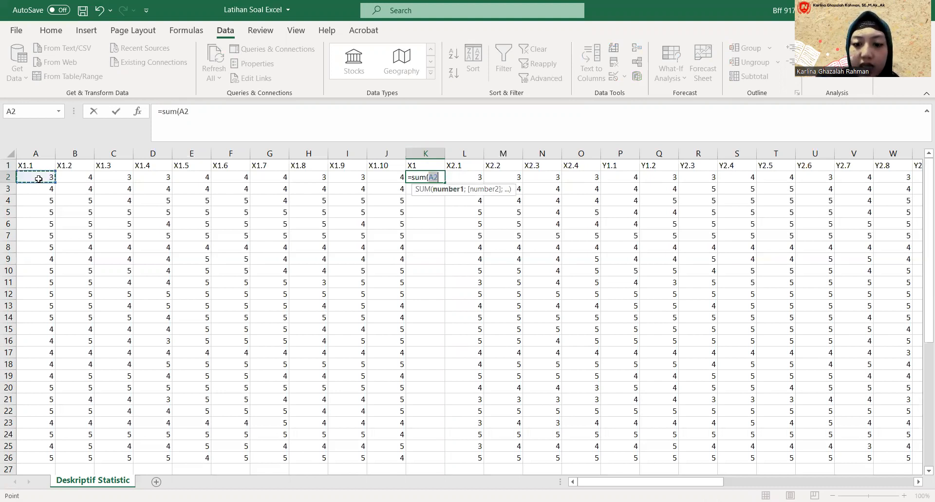
key(ctrl+shift+Right)
key(ctrl+Return)
scroll(278, 157, down, 1)
scroll(338, 257, up, 1)
drag(445, 182, 445, 413)
scroll(429, 320, up, 2)
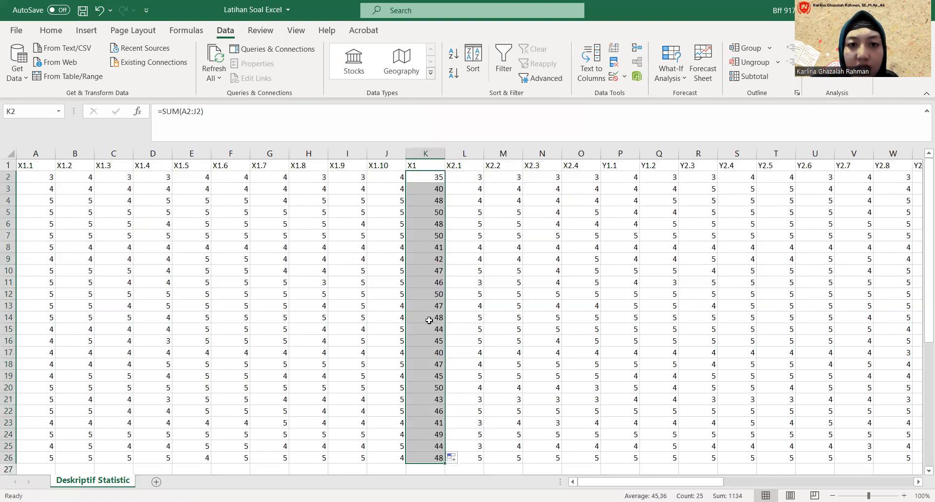
- Run Descriptive Statistics on the X1 totals in K2:K26, keeping the output range at A28 and all statistics options enabled
click(425, 153)
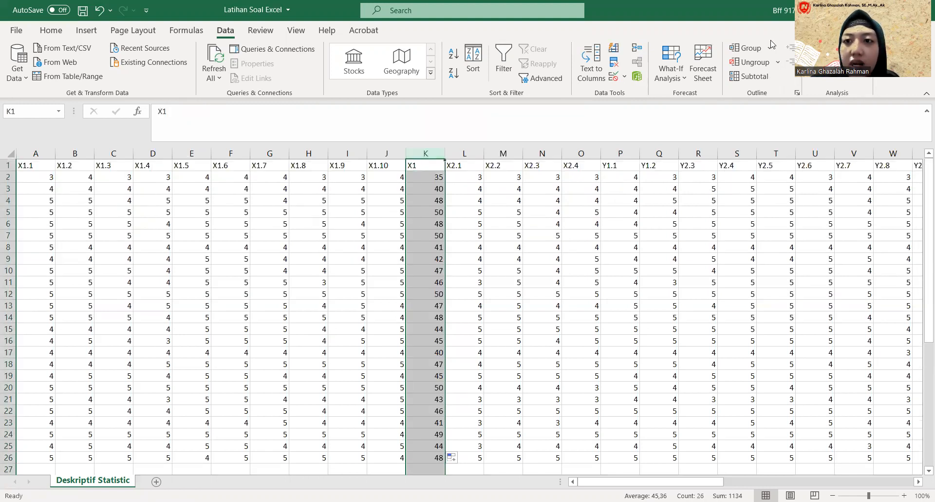
click(831, 56)
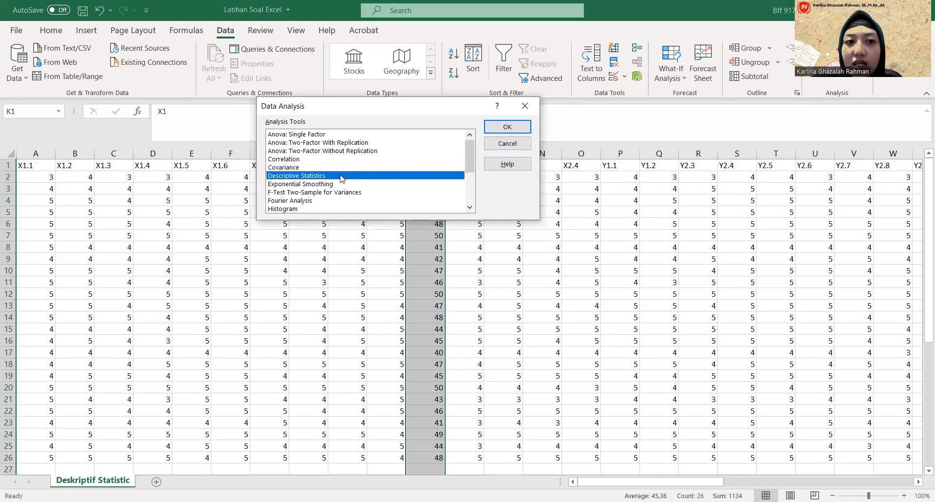
click(504, 129)
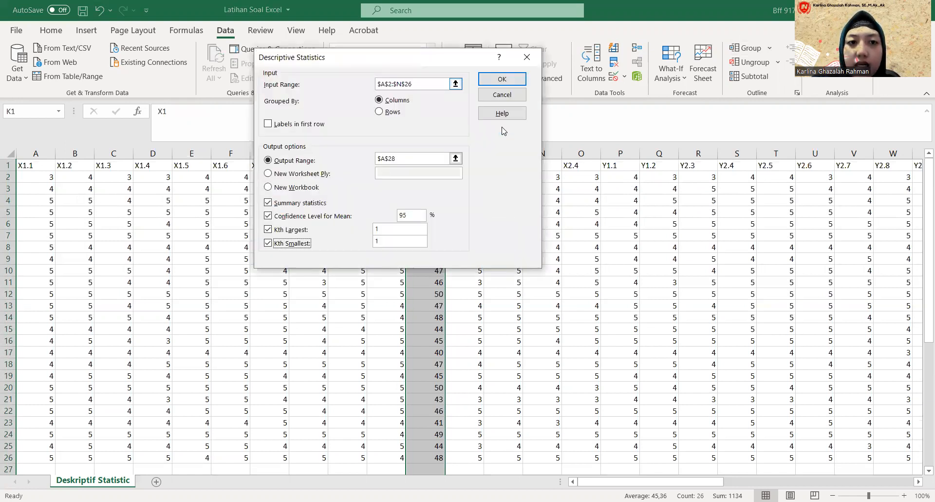
drag(412, 84, 377, 84)
click(426, 153)
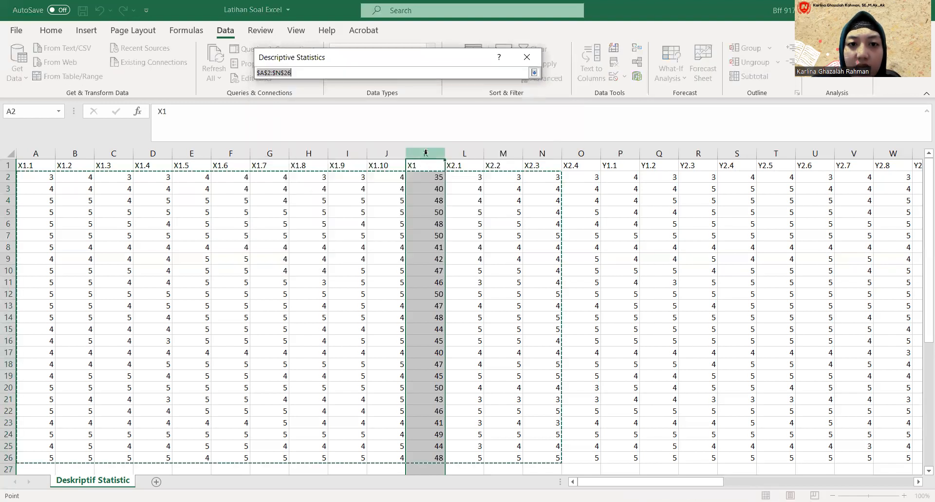
click(428, 176)
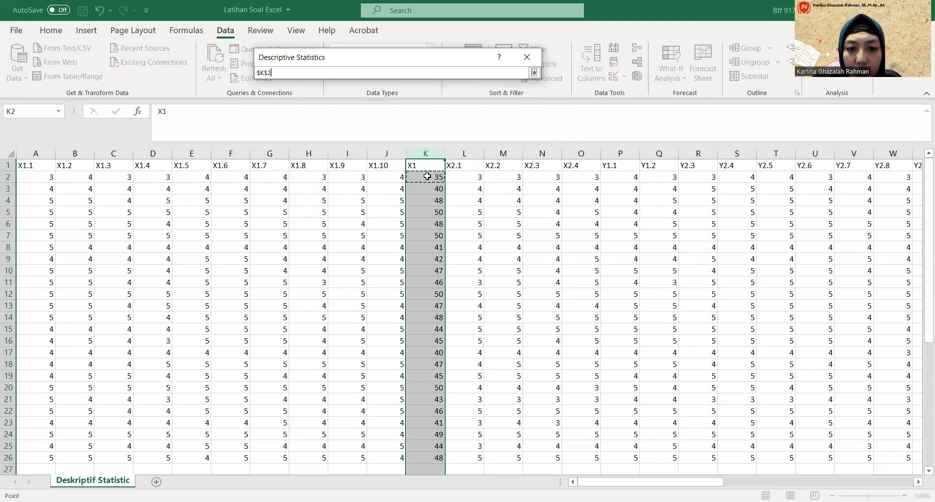
key(ctrl+shift+Down)
key(Return)
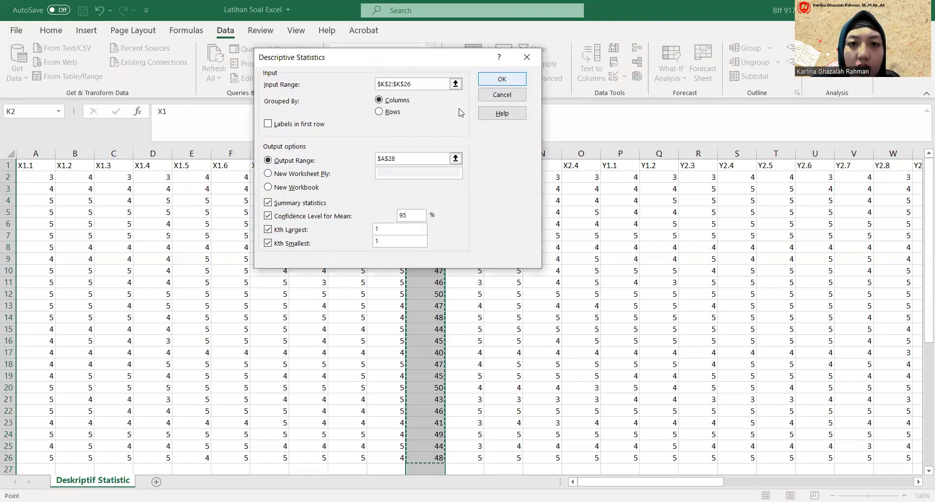
key(Return)
- Widen column A to fit the full statistic labels and review the X1 results against the data above
click(155, 305)
click(71, 258)
scroll(119, 301, down, 2)
scroll(119, 301, up, 2)
drag(54, 156, 95, 157)
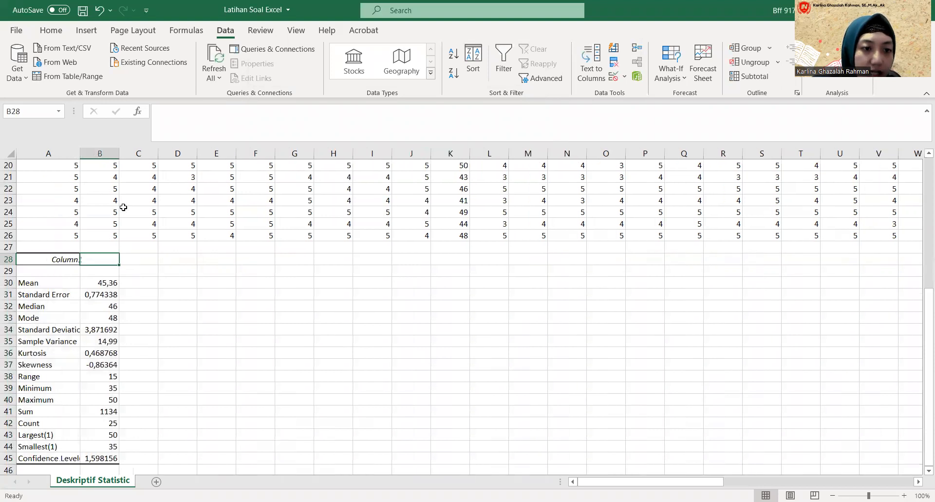
scroll(174, 319, down, 2)
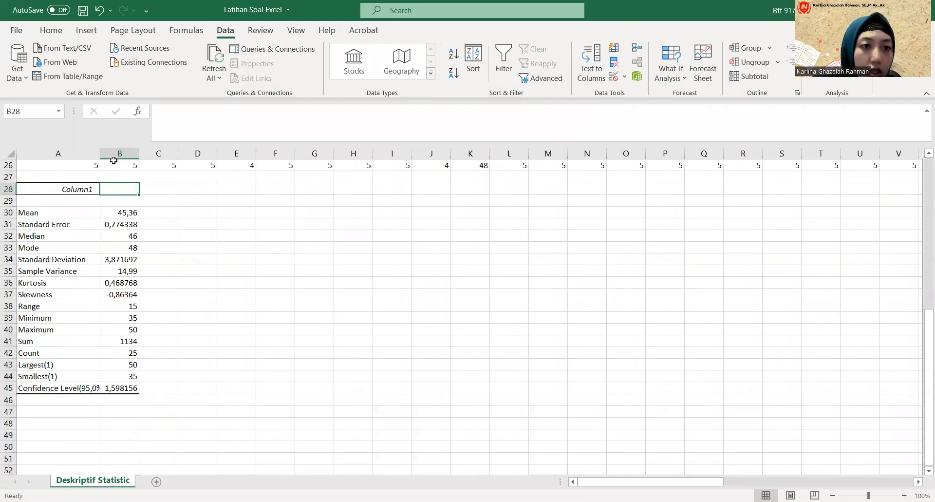
drag(100, 154, 111, 157)
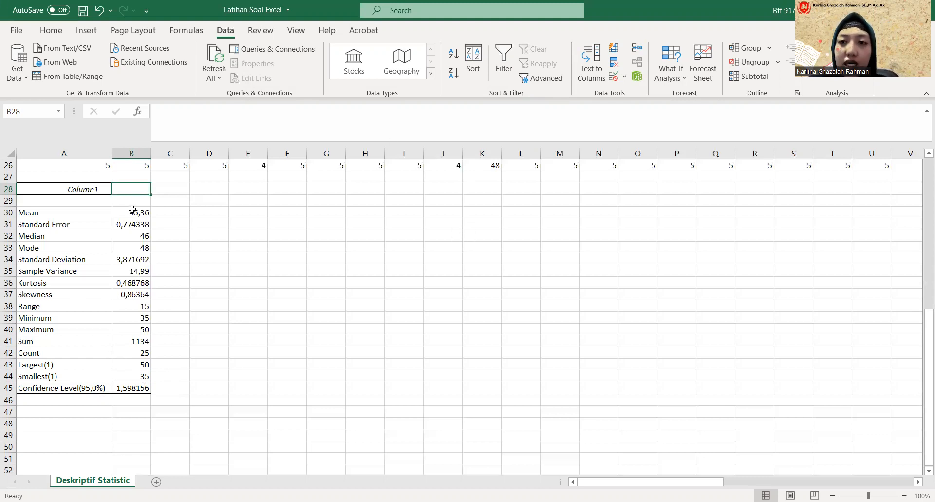
scroll(143, 290, up, 8)
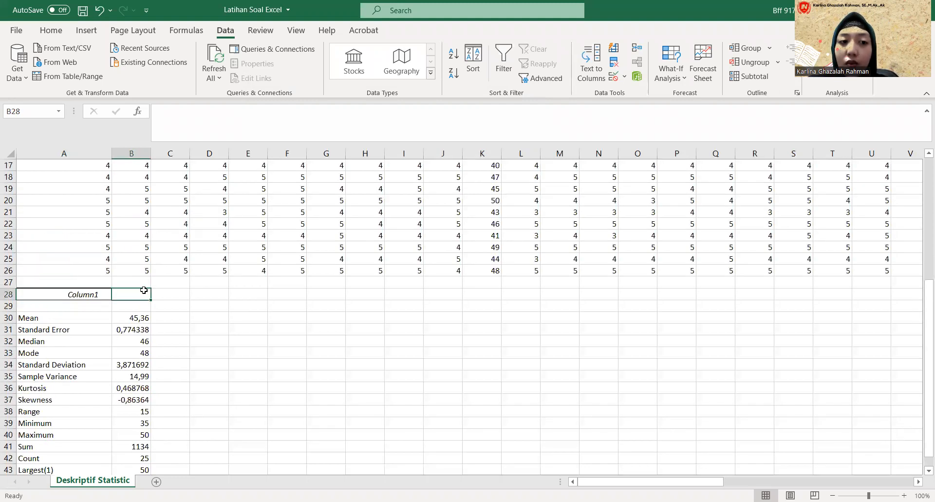
scroll(143, 290, down, 7)
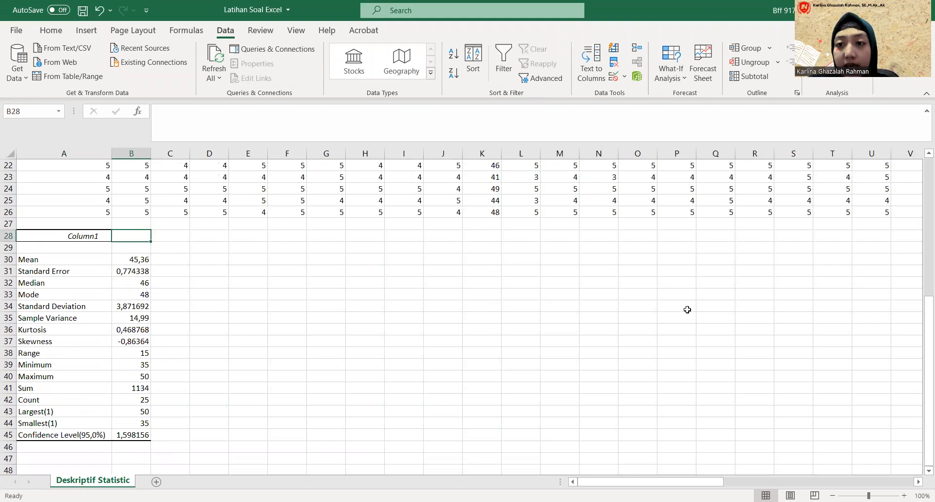
- Undo the column A widening and the formatting of the Descriptive Statistics output
click(100, 12)
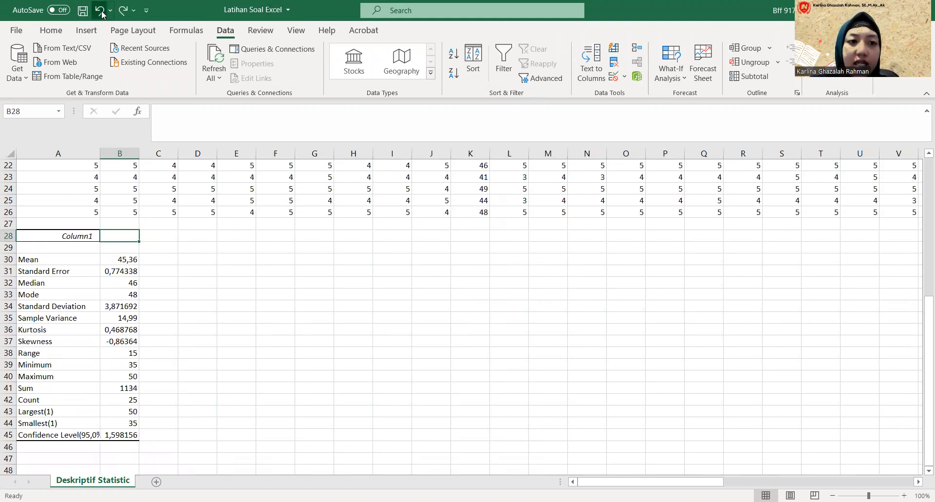
click(100, 11)
click(101, 12)
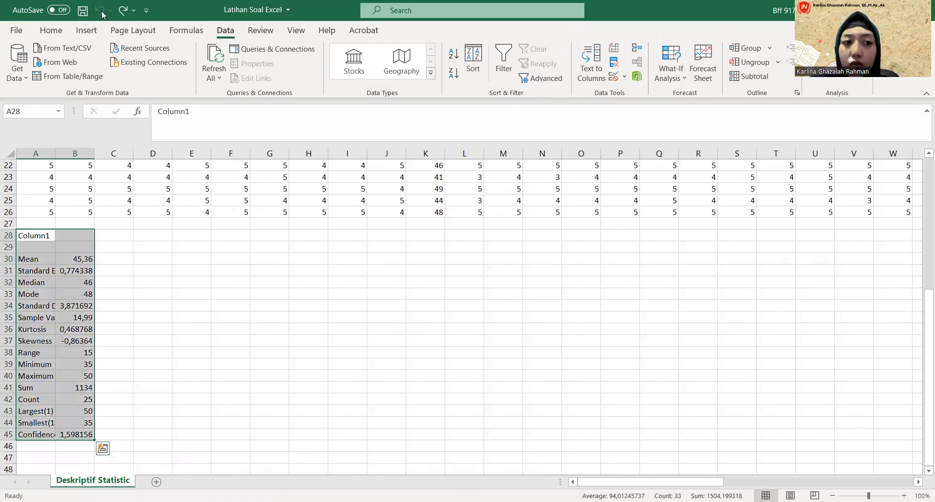
- Delete the X1 Descriptive Statistics results by clearing the range A28:B46
click(35, 237)
key(shift+Right)
key(shift+Down)
key(shift+Down)
key(shift+Down)
key(shift+Down)
key(shift+Down)
key(shift+Down)
key(shift+Down)
key(shift+Down)
key(shift+Down)
key(shift+Down)
key(shift+Down)
key(shift+Down)
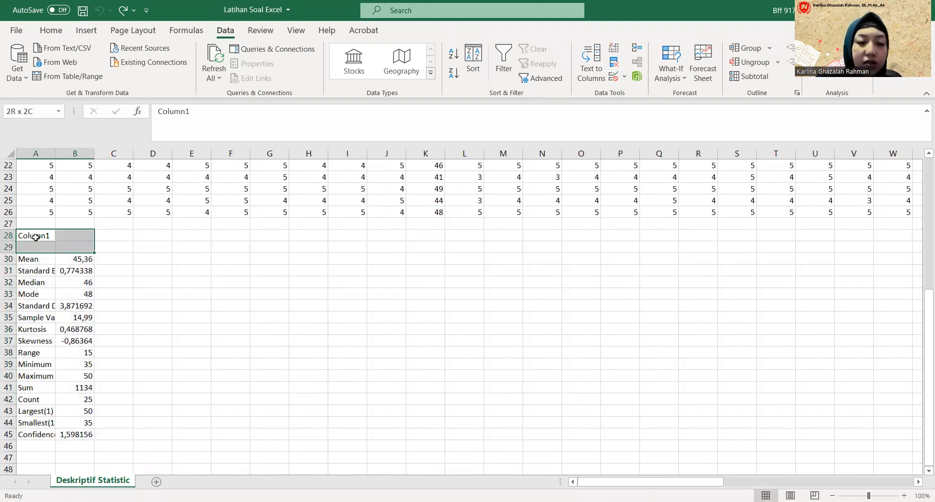
key(shift+Down)
key(shift+Down)
key(shift+Down)
key(shift+Down)
key(shift+Down)
key(shift+Down)
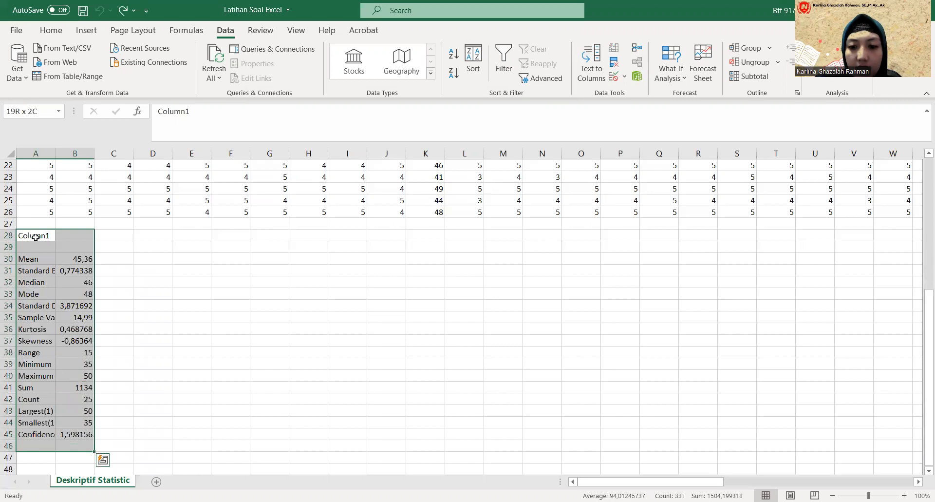
key(Delete)
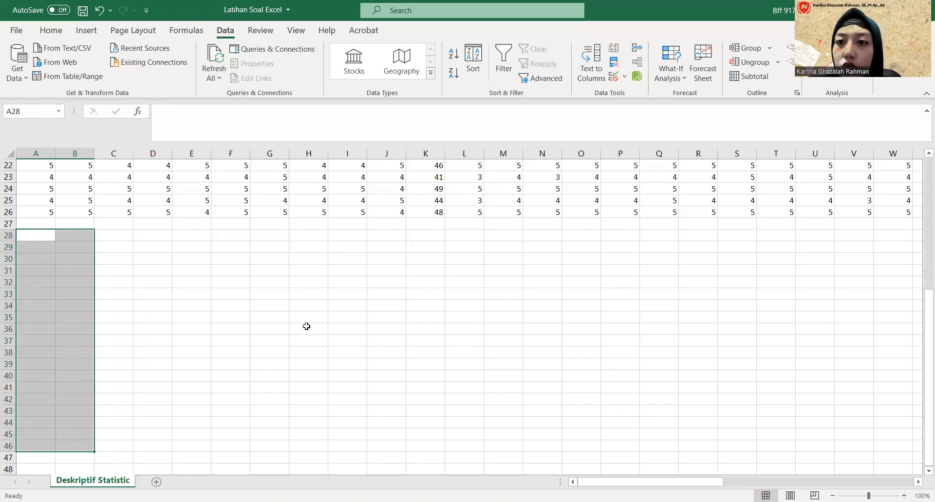
scroll(356, 336, up, 7)
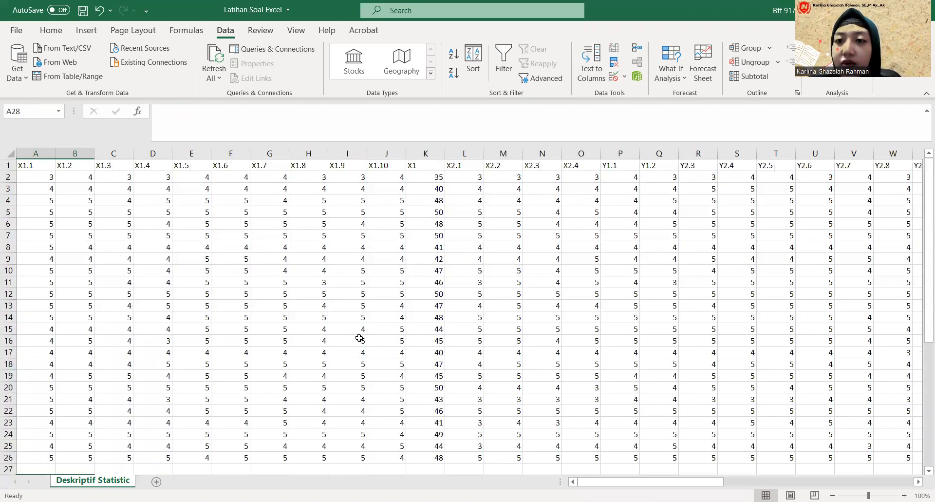